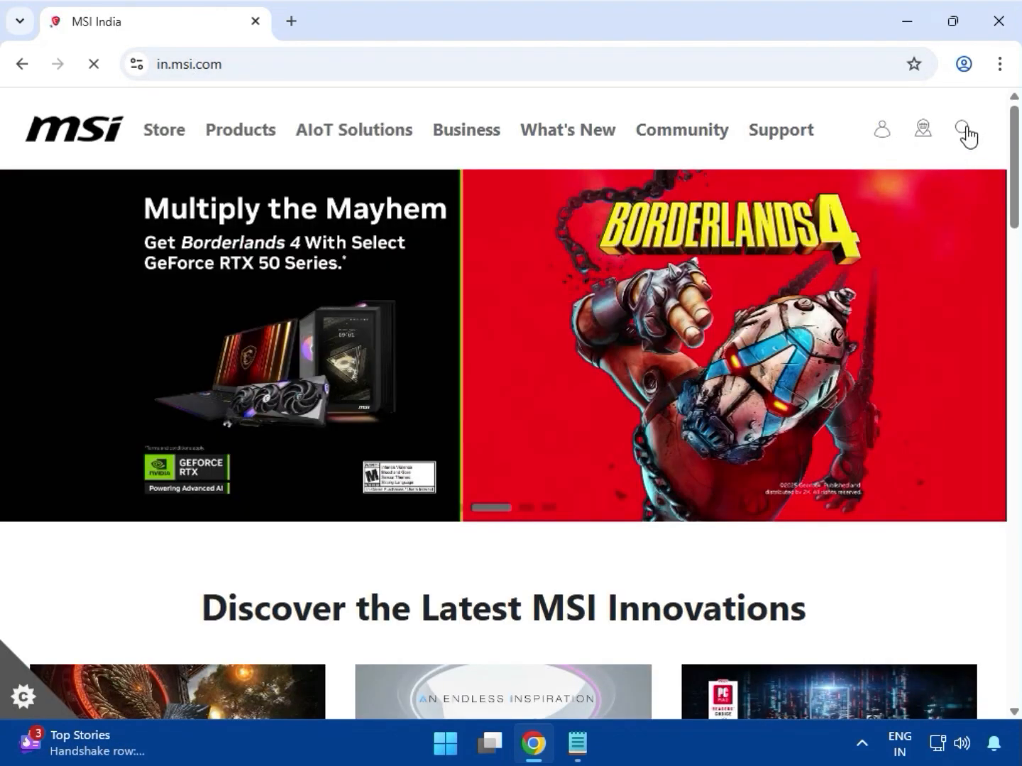
Step: Search the MSI website for MEG Z890 GODLIKE
click(962, 129)
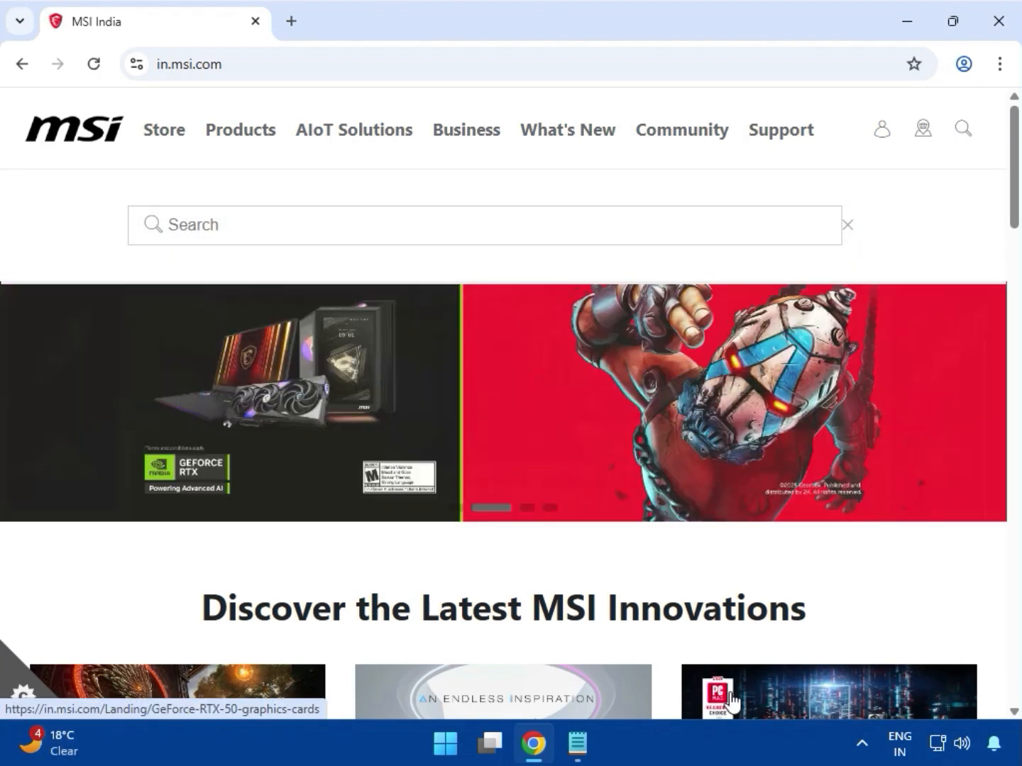
click(188, 226)
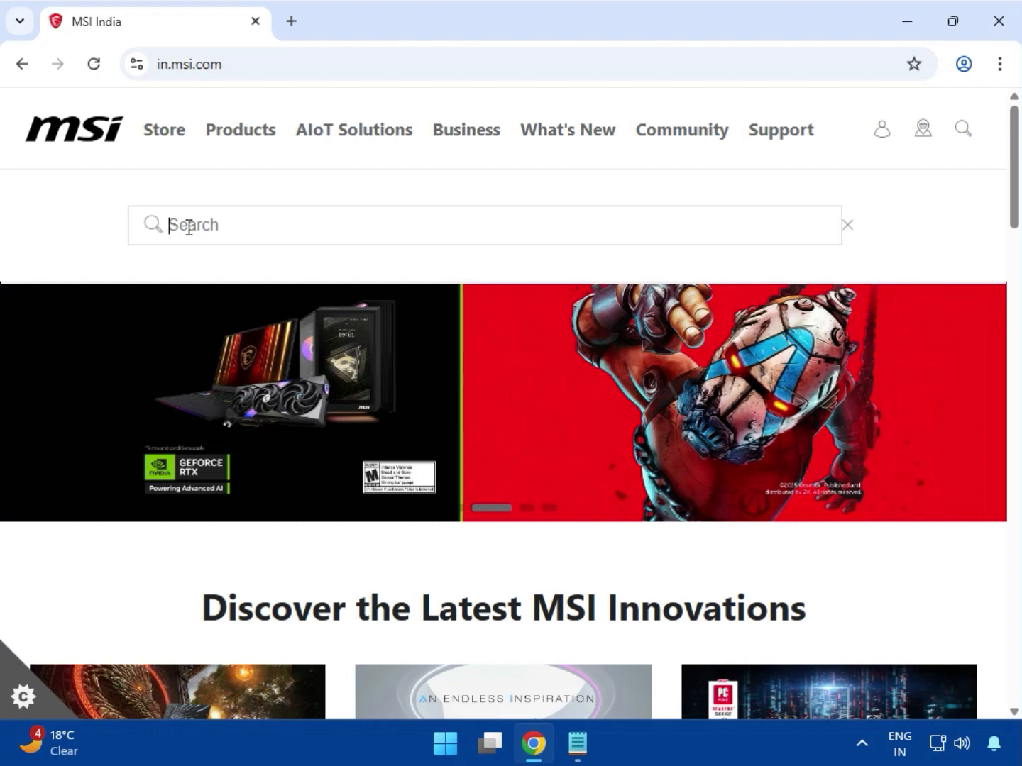
text(MEG Z890 GODLIKE)
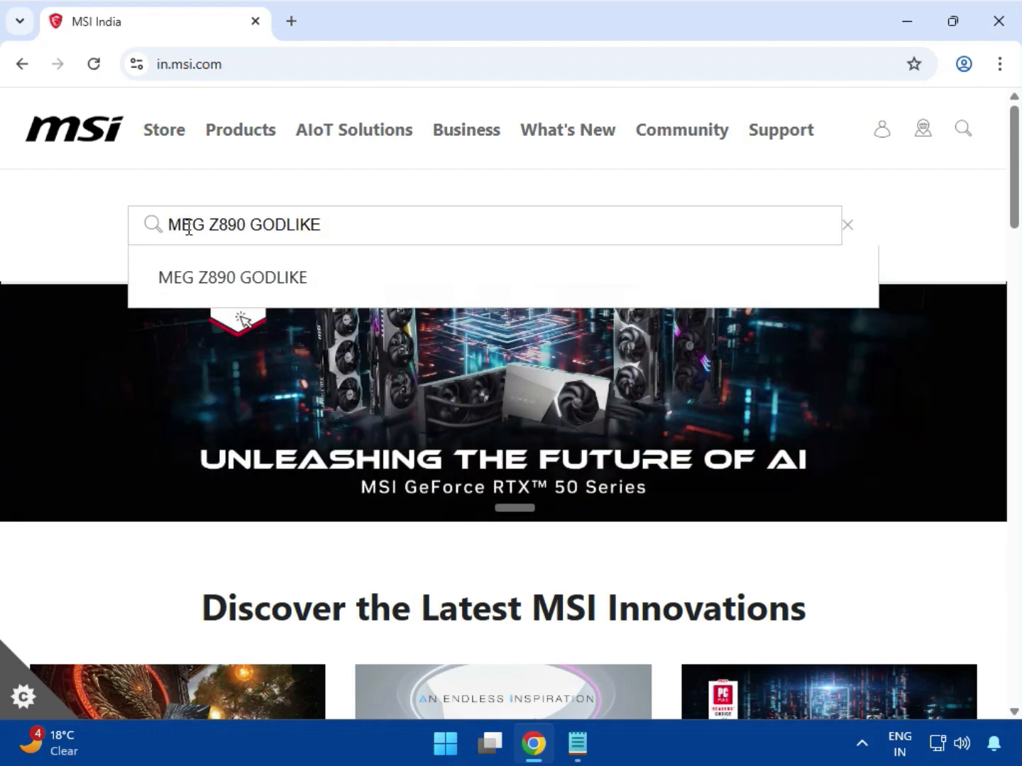
key(Return)
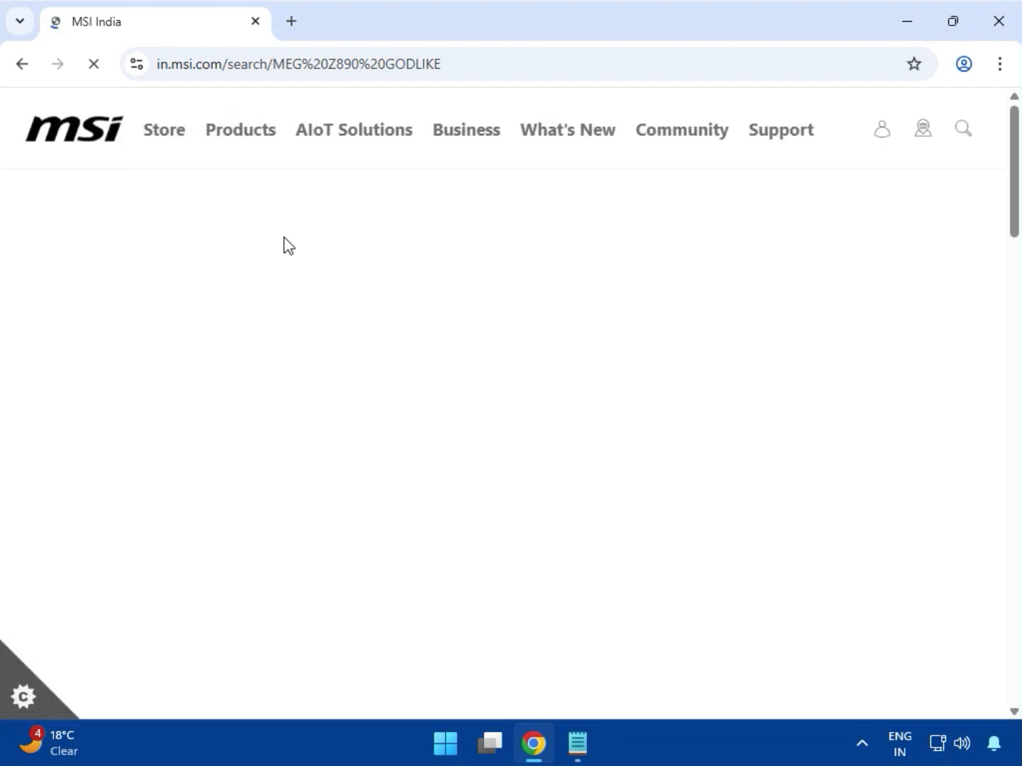
Step: Open the MEG Z890 GODLIKE product page and go to its Support section
scroll(374, 381, down, 3)
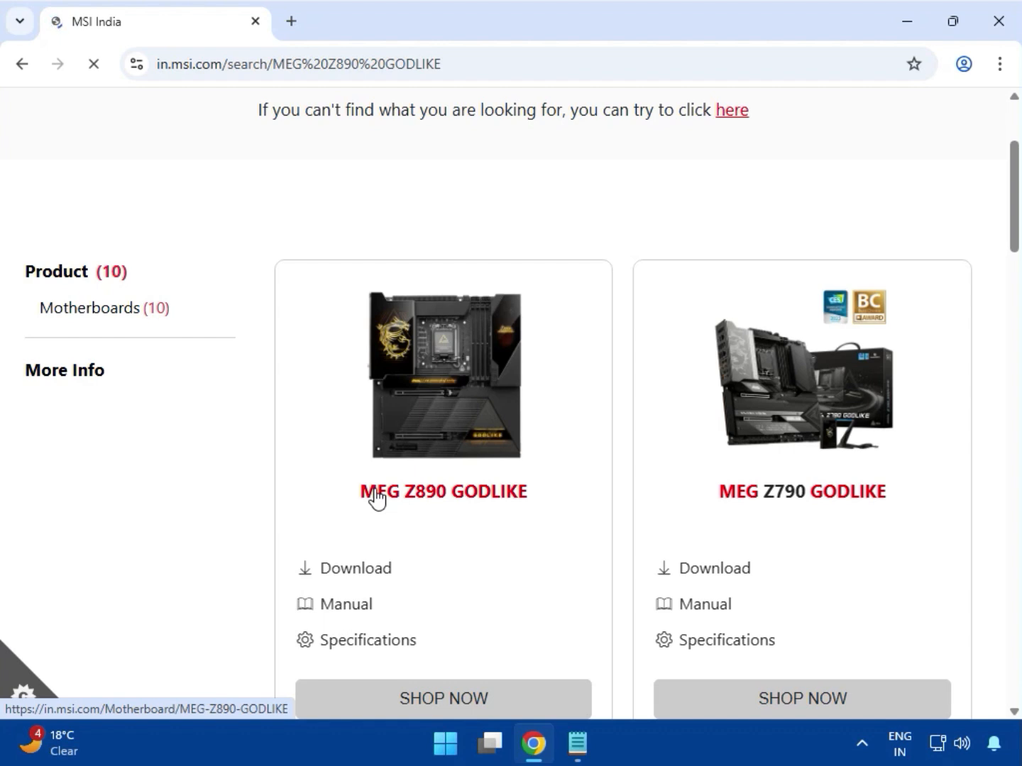
click(416, 496)
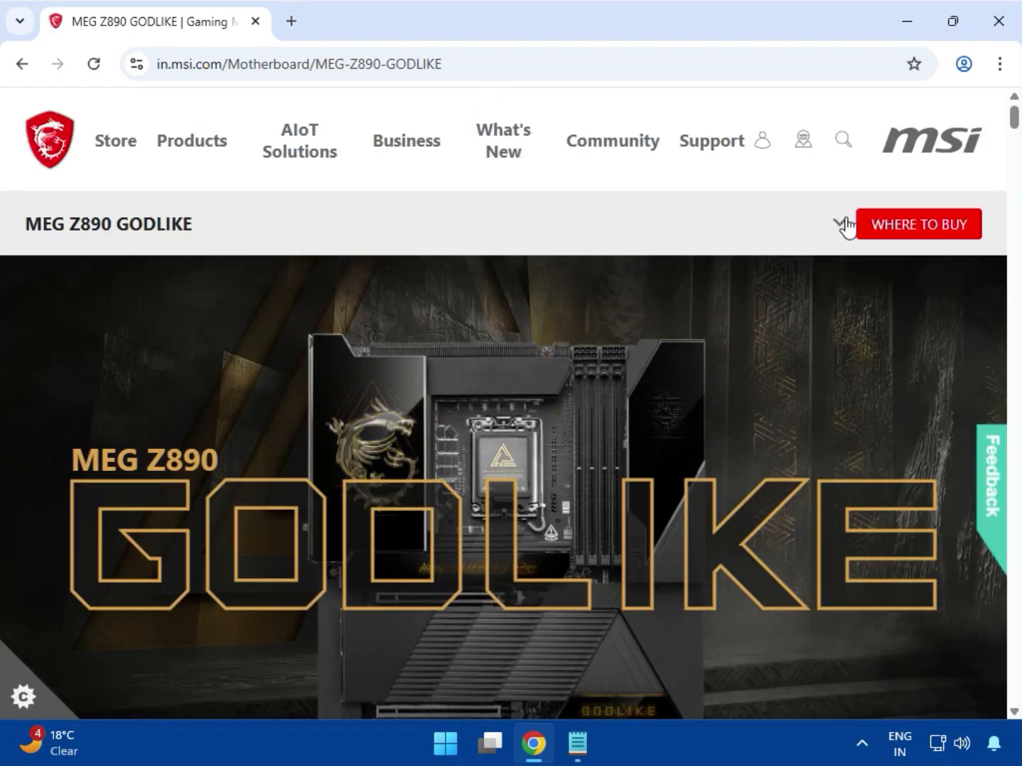
click(841, 224)
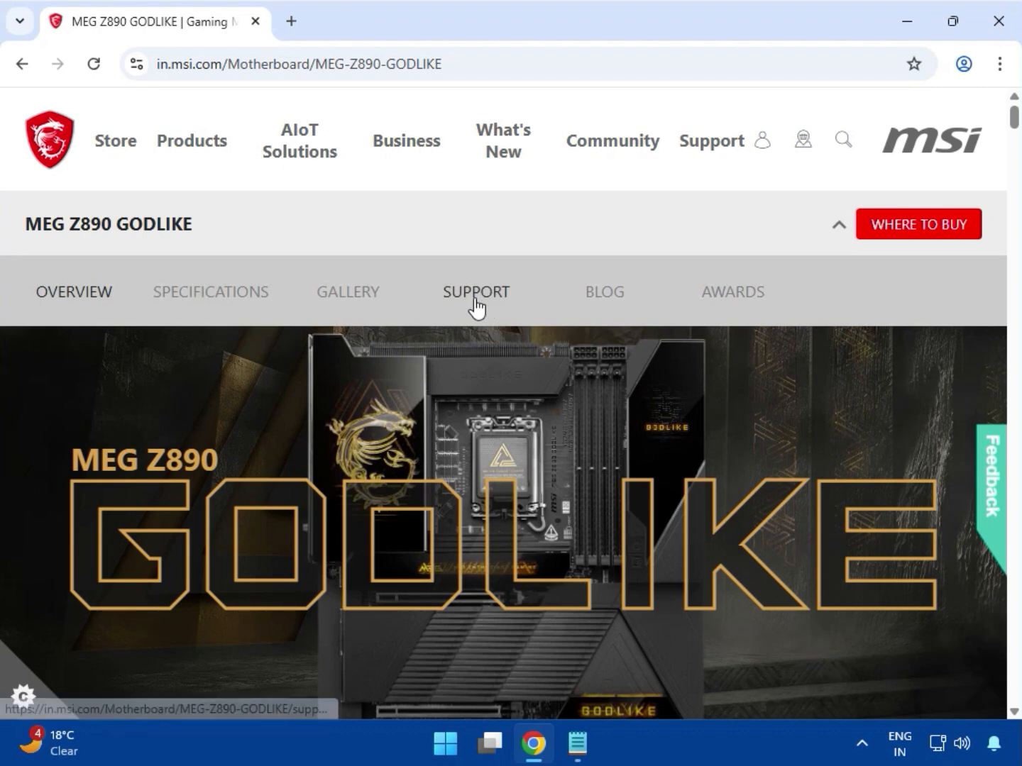
click(489, 297)
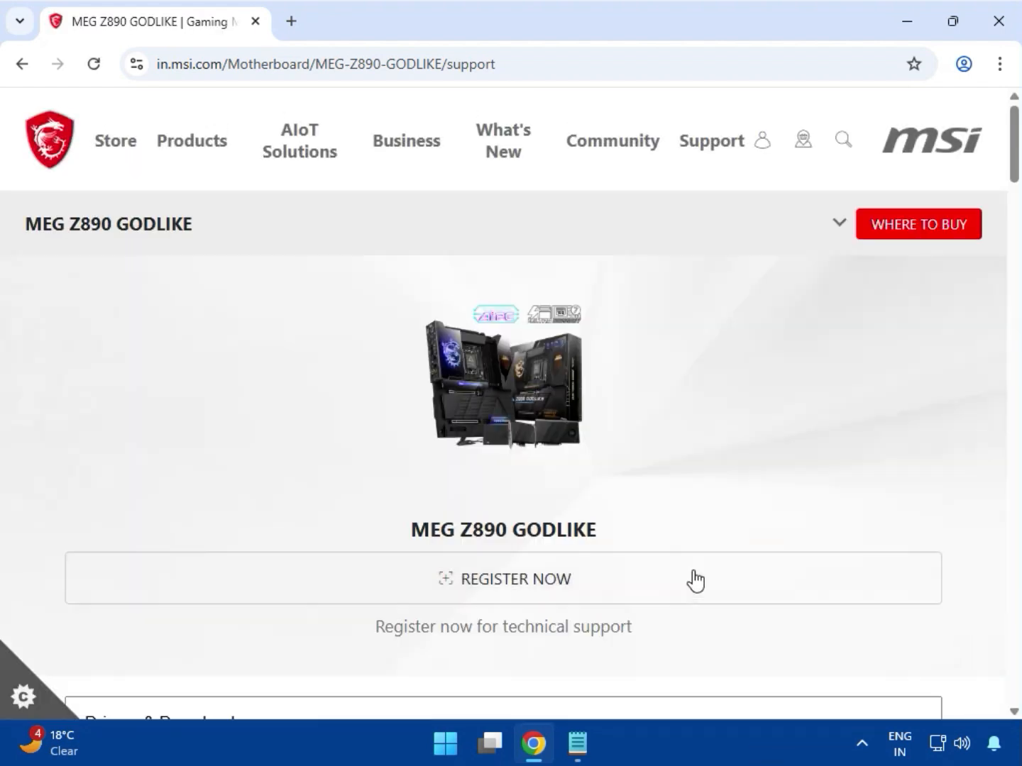
Step: Choose the Drivers & Downloads category and switch its type to Driver
scroll(692, 578, down, 3)
scroll(617, 578, down, 1)
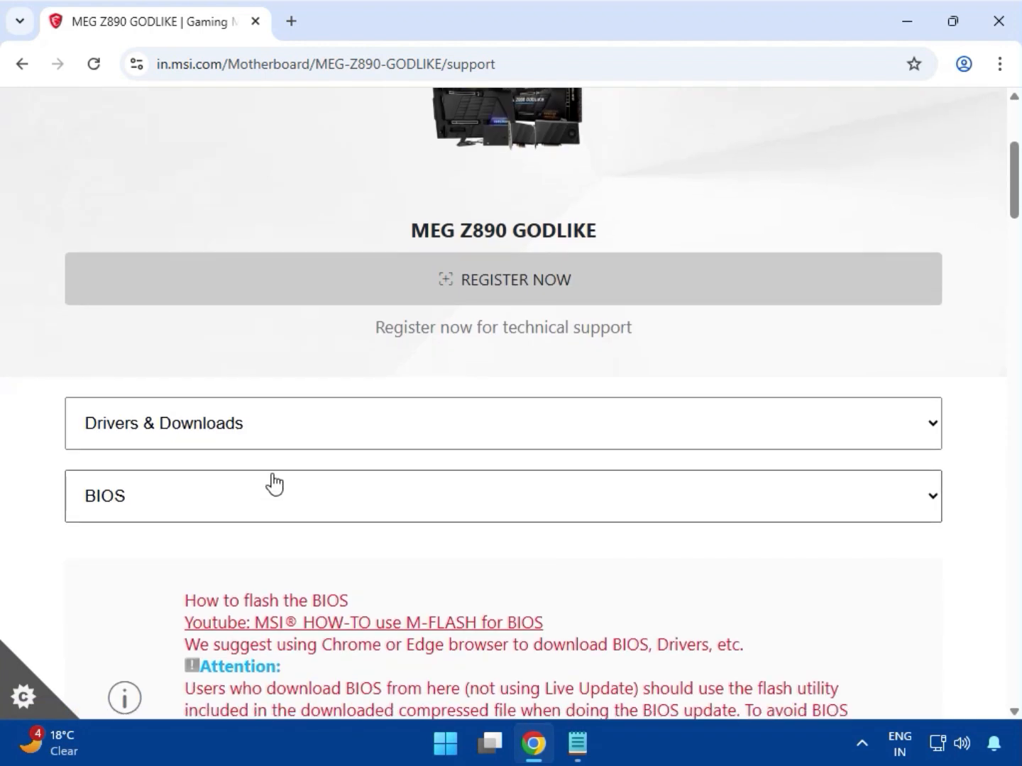
click(284, 427)
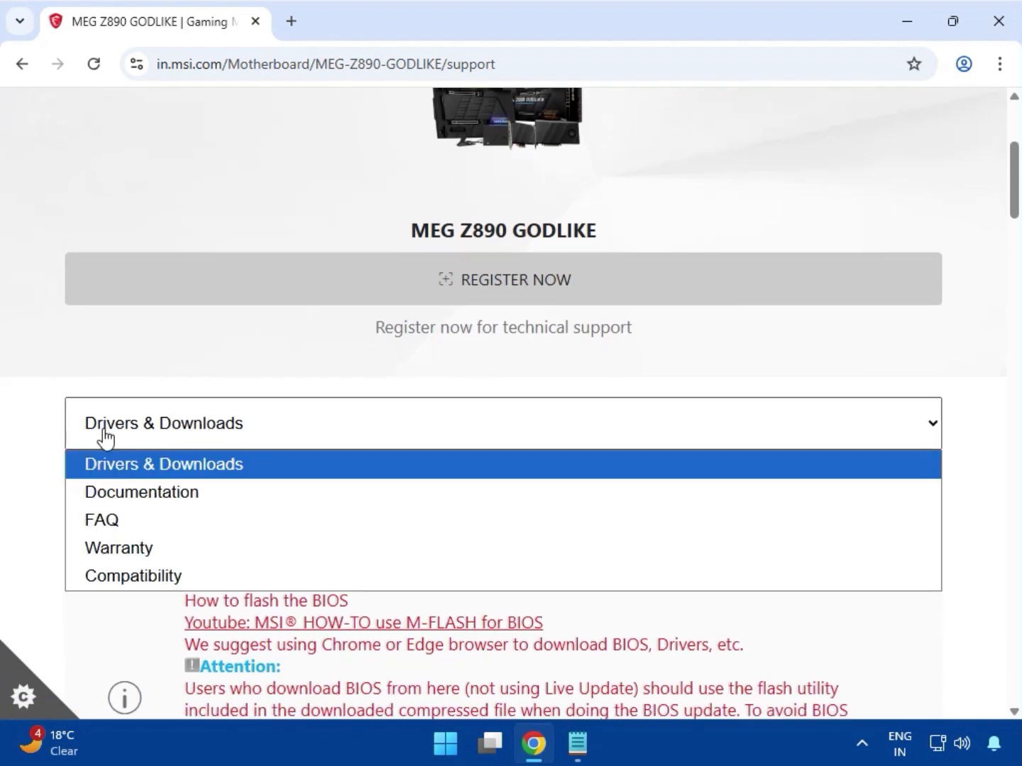
click(145, 445)
click(170, 515)
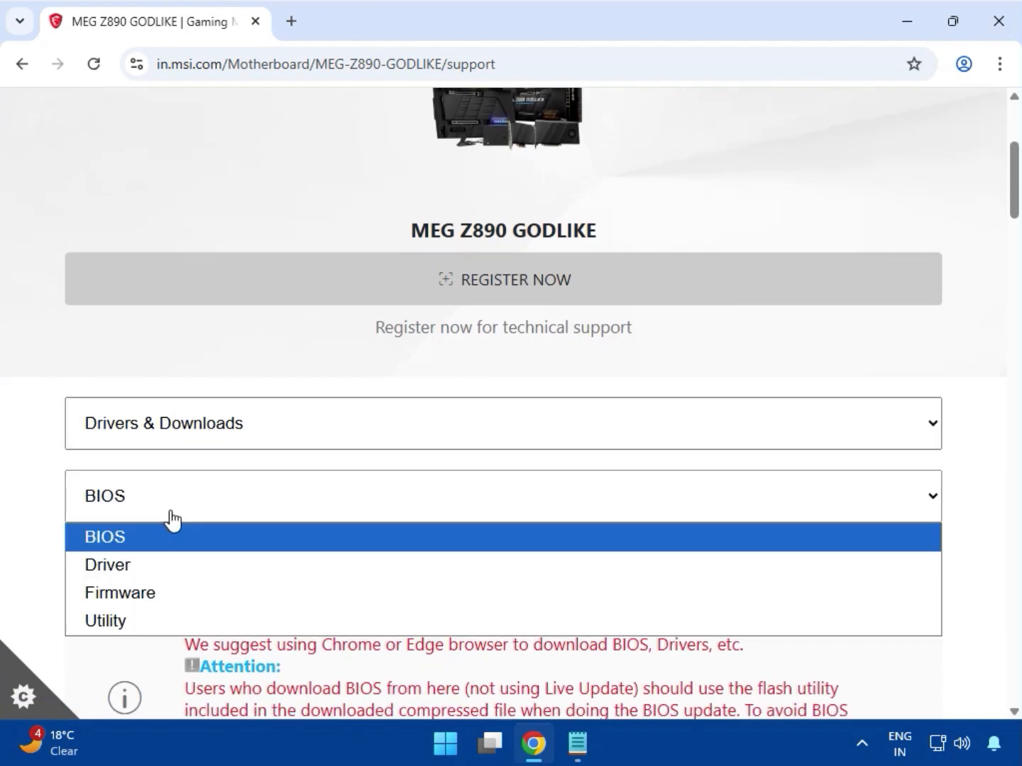
click(127, 565)
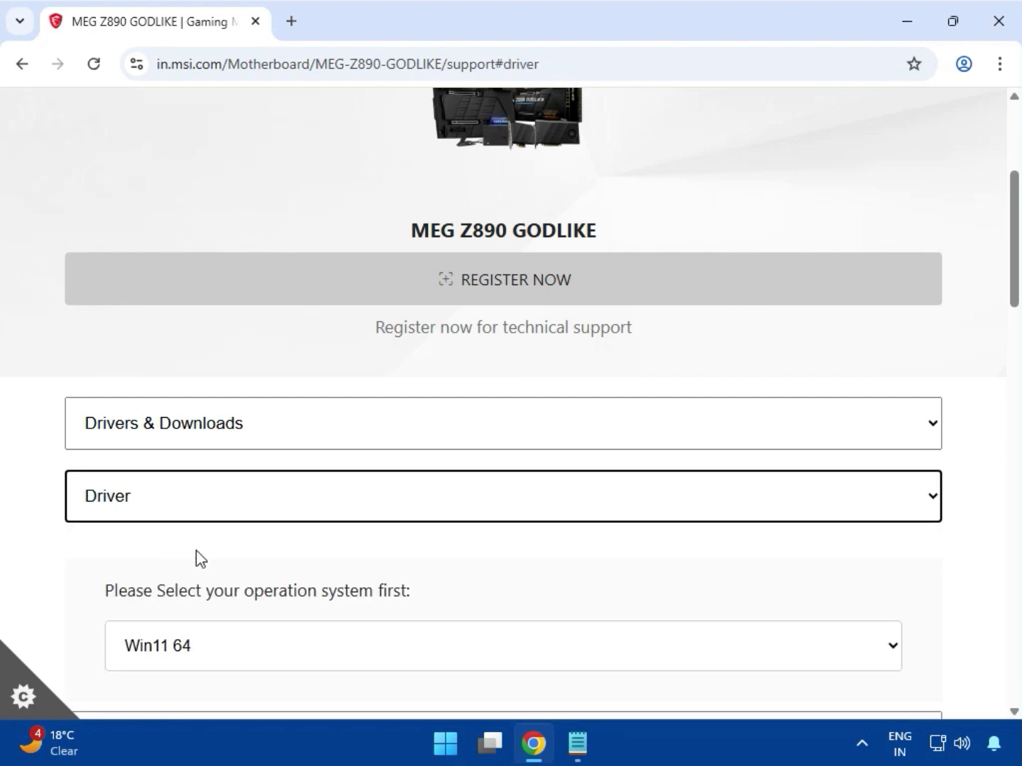
Step: Select Win11 64 as the operating system for the drivers
scroll(221, 556, down, 4)
click(231, 351)
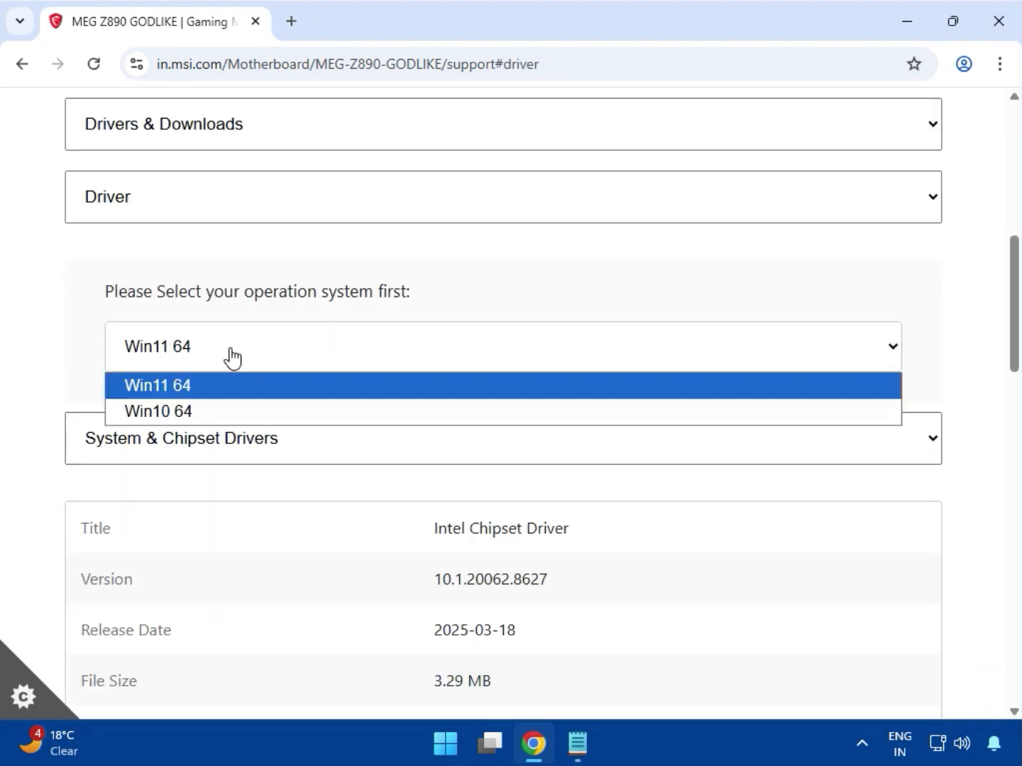
click(196, 389)
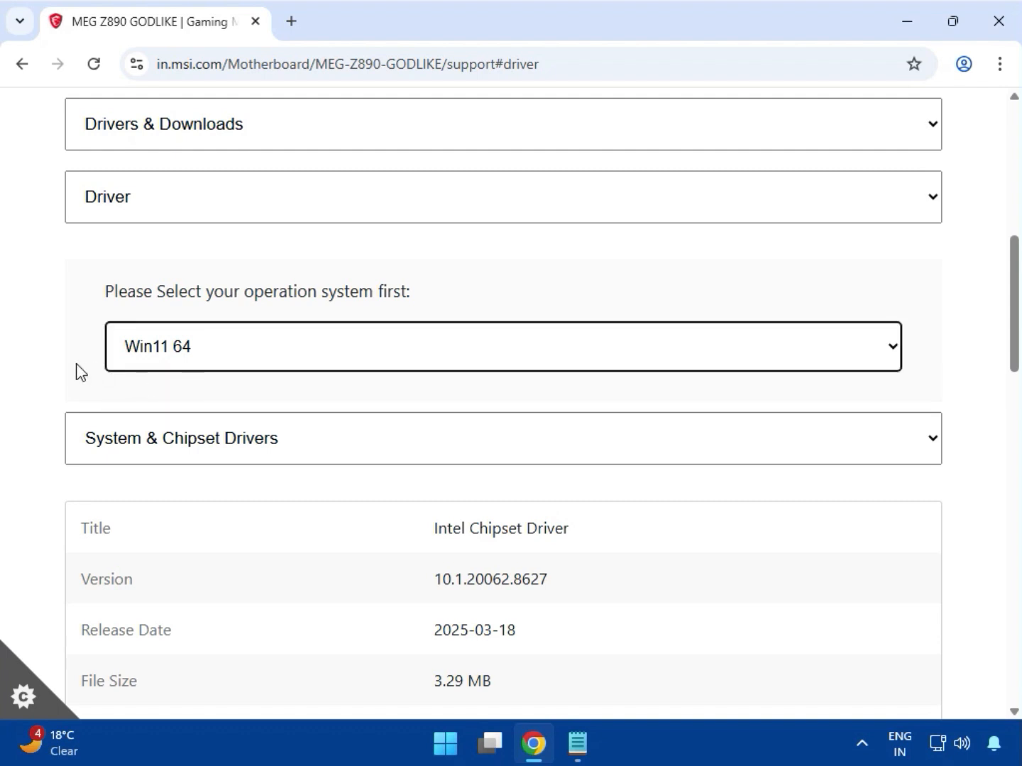
Step: Download the Intel Chipset Driver and check it in the recent download history
scroll(82, 396, down, 3)
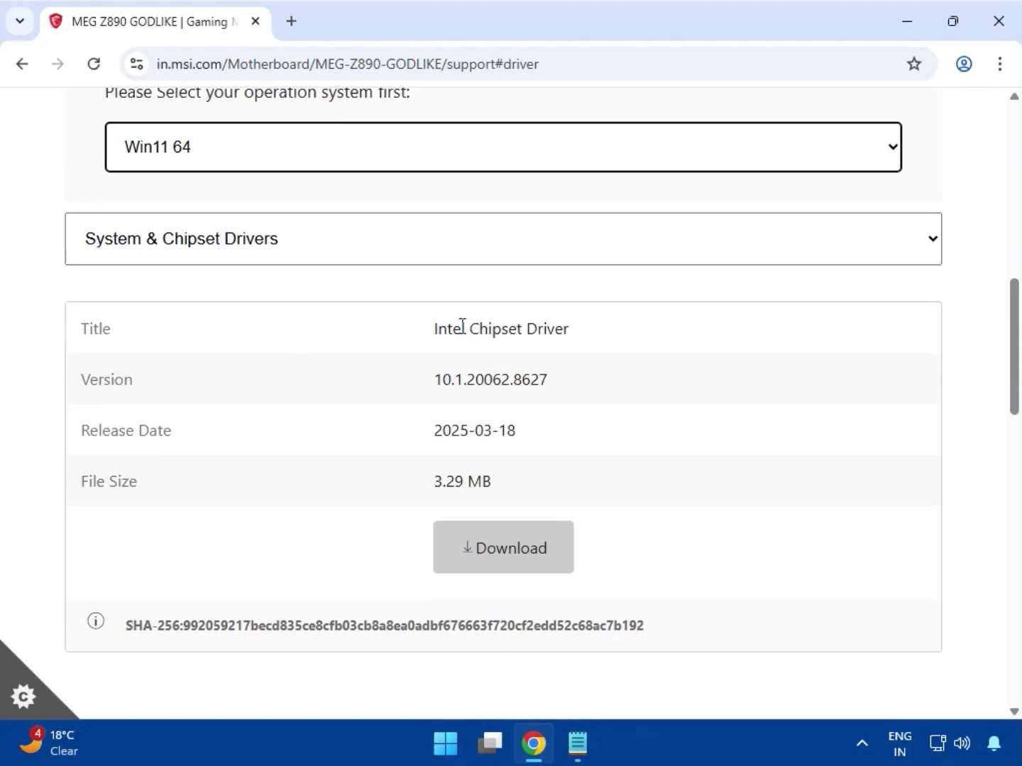
drag(471, 329, 608, 345)
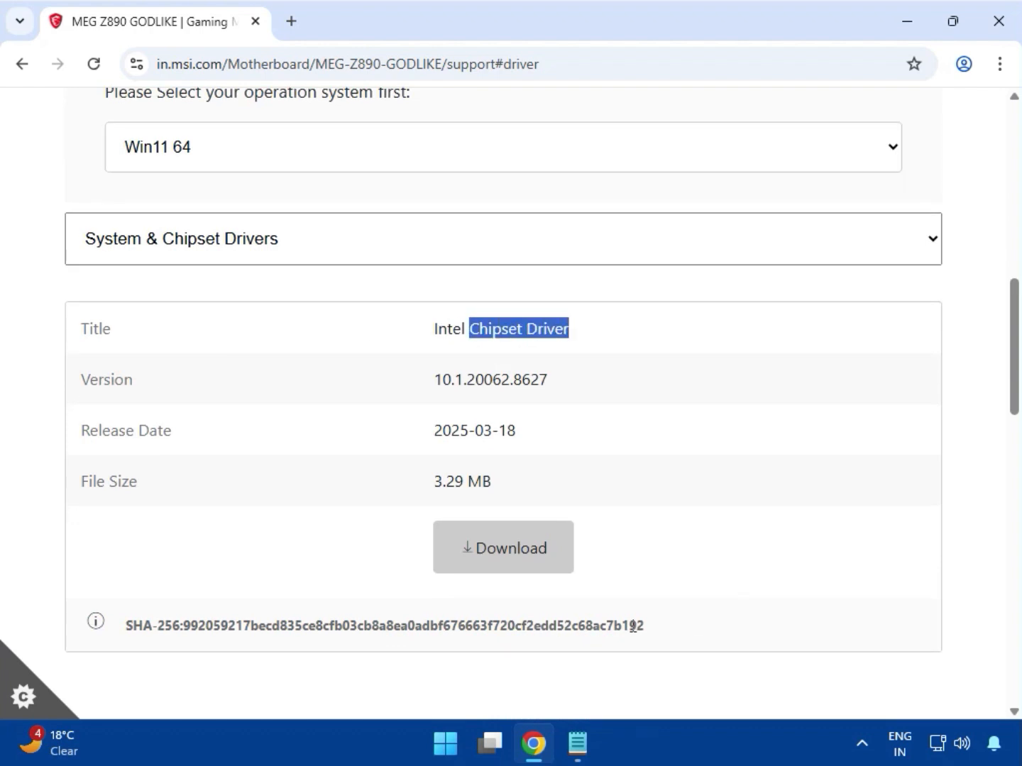
click(495, 568)
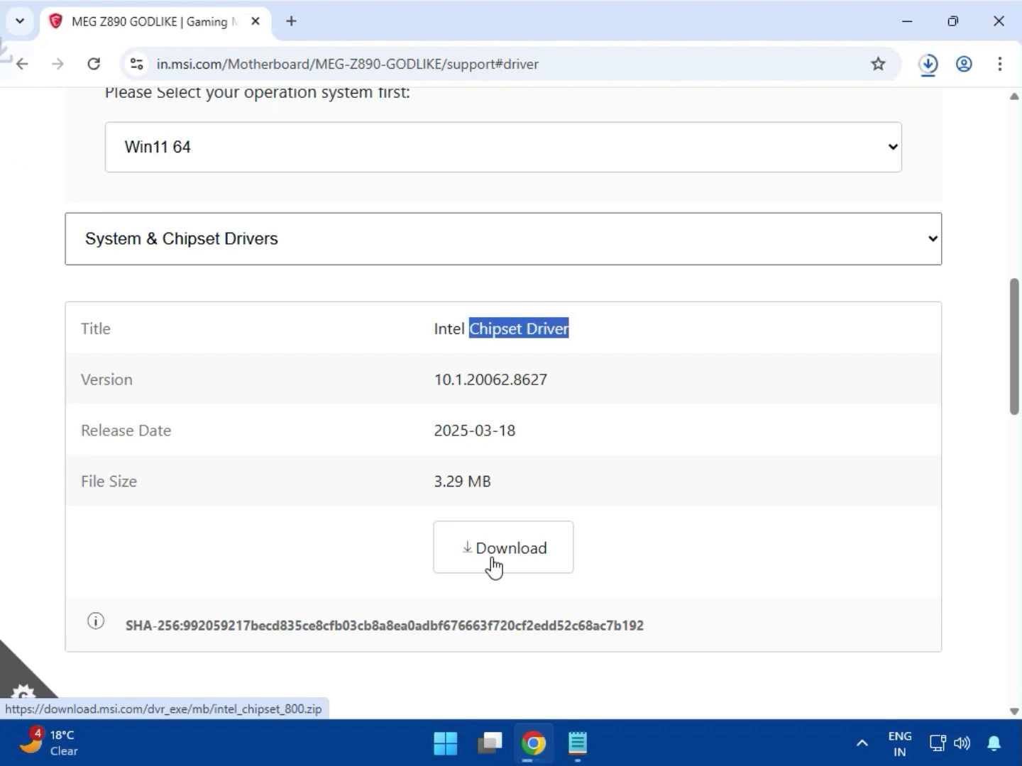
click(929, 69)
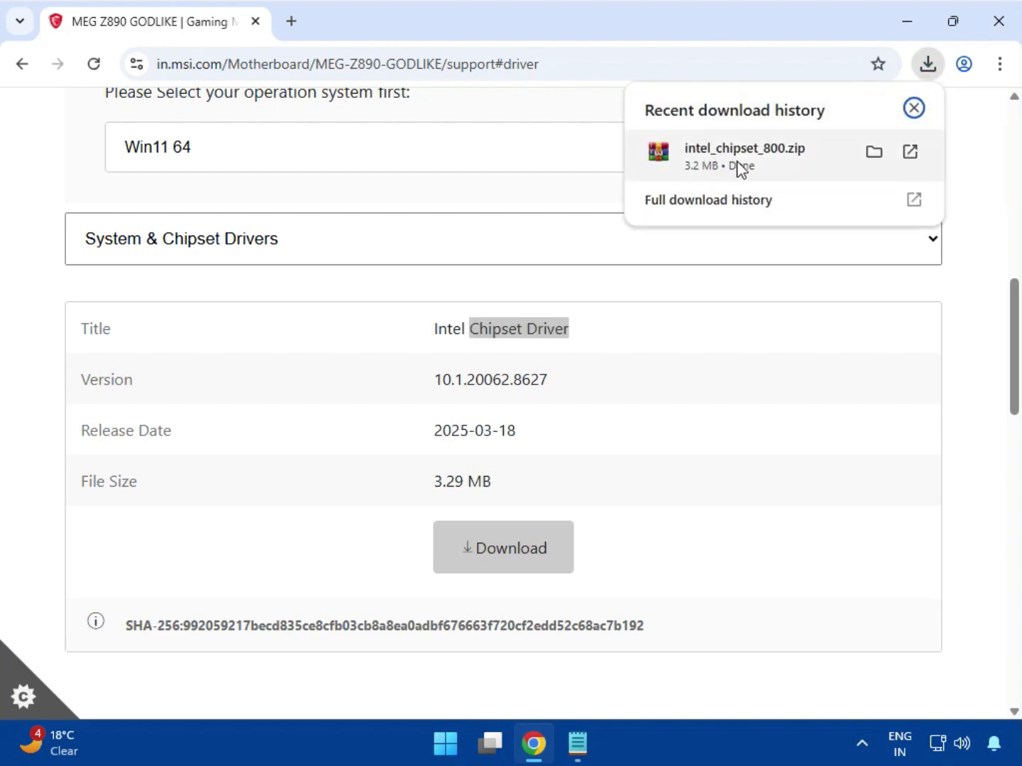
click(924, 391)
Step: Switch to On-Board VGA Drivers and download the Intel VGA Driver
scroll(734, 434, down, 2)
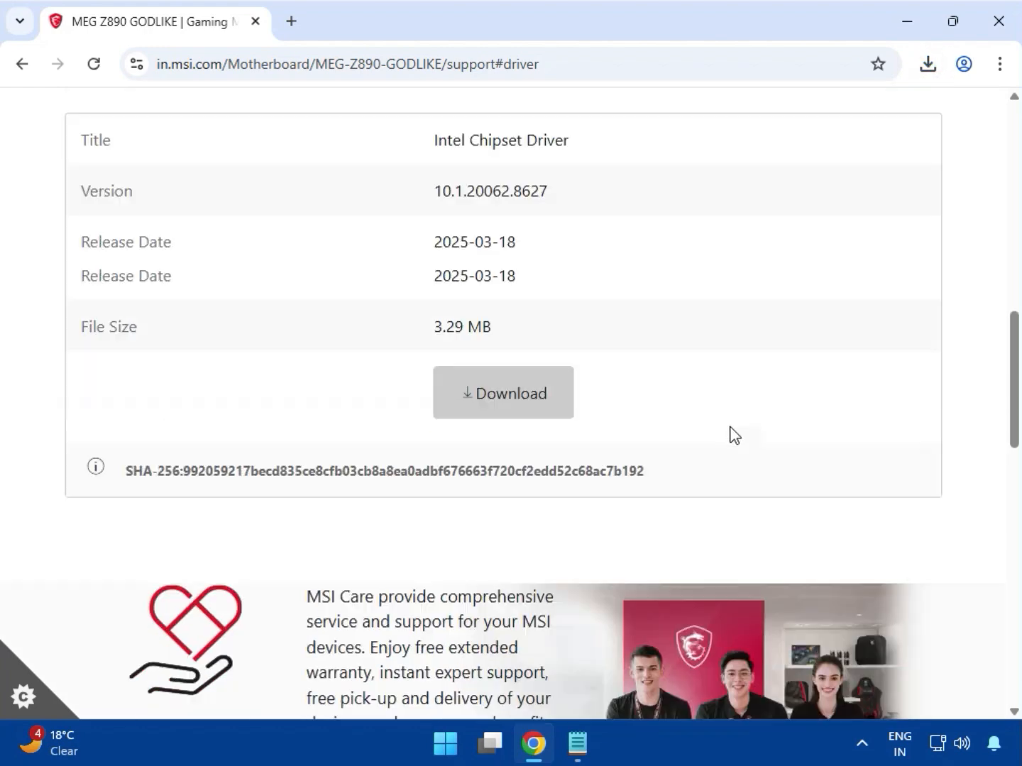
scroll(572, 444, down, 6)
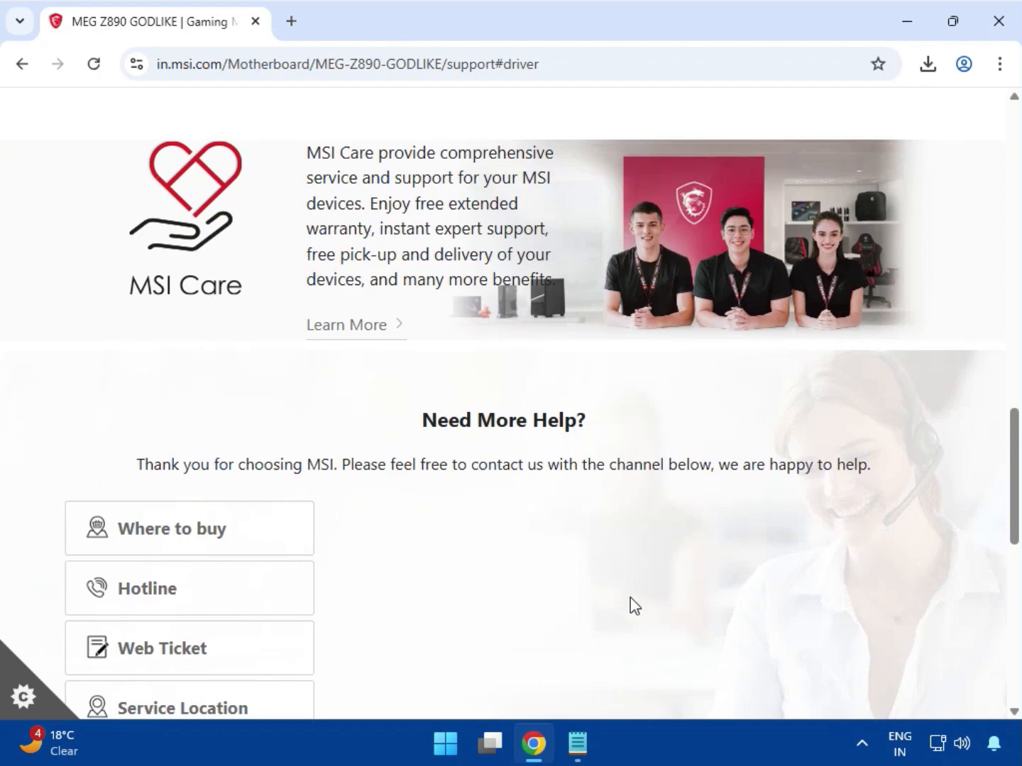
scroll(675, 624, up, 10)
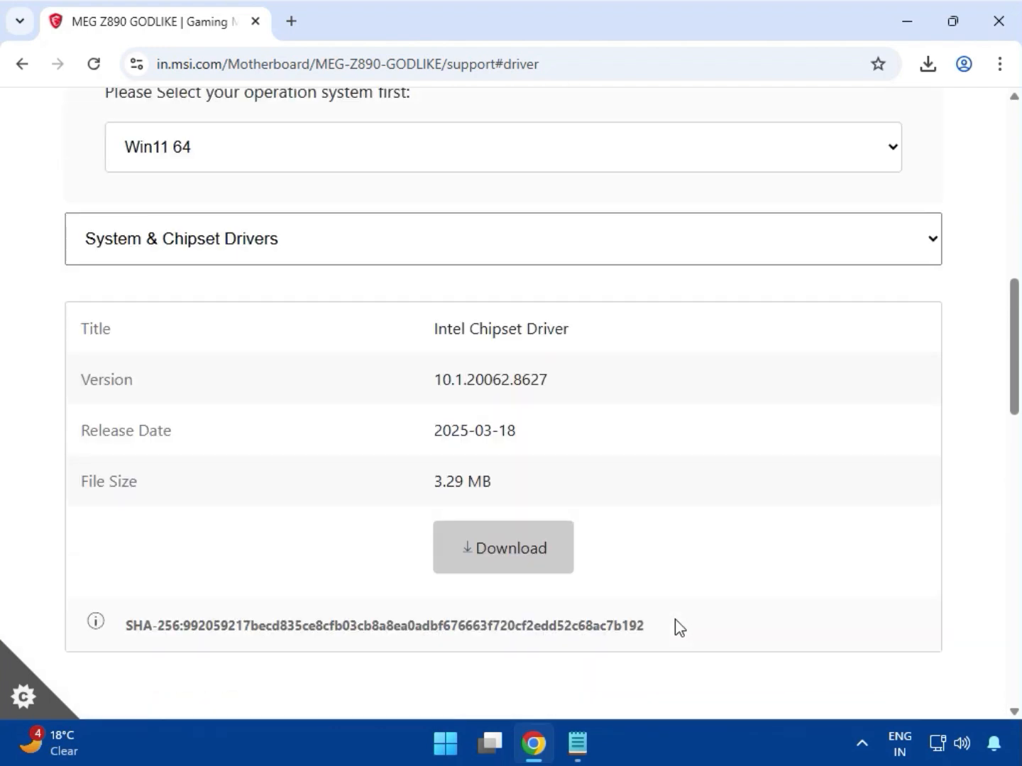
click(249, 349)
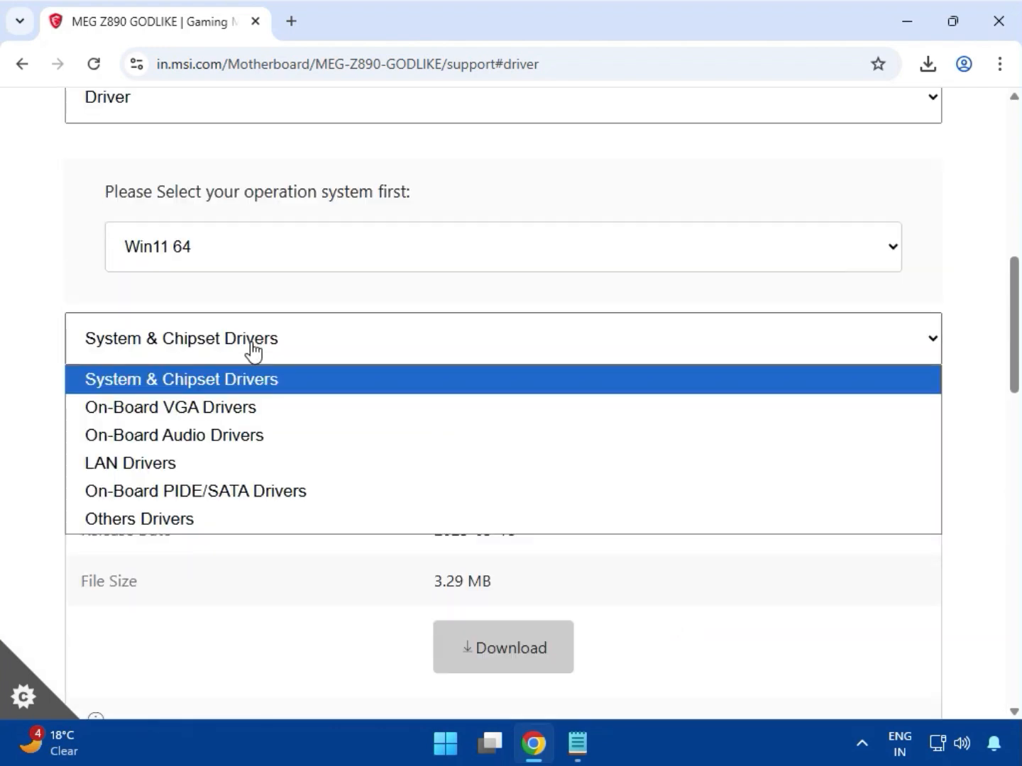
click(183, 410)
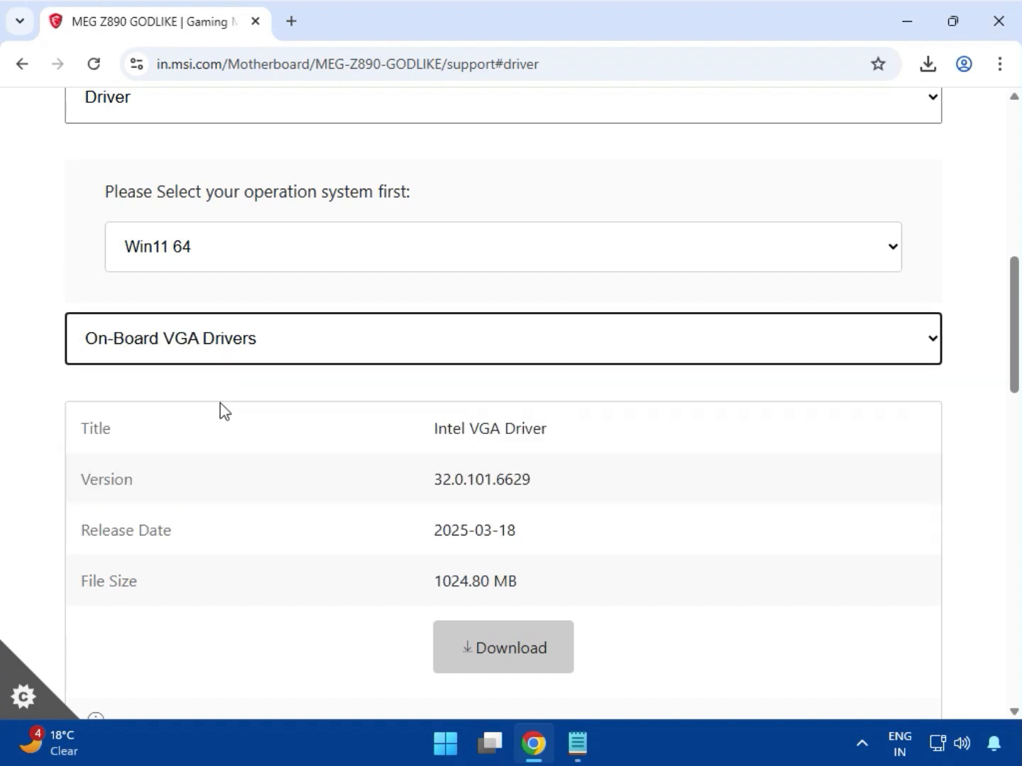
scroll(477, 465, down, 1)
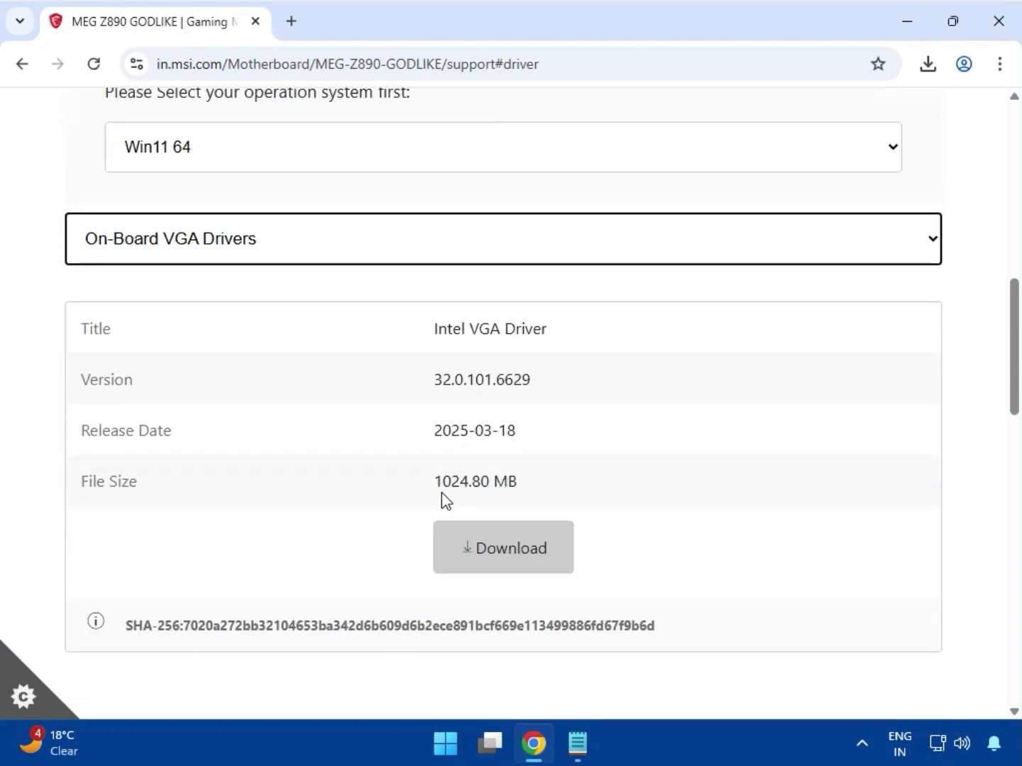
drag(438, 483, 491, 541)
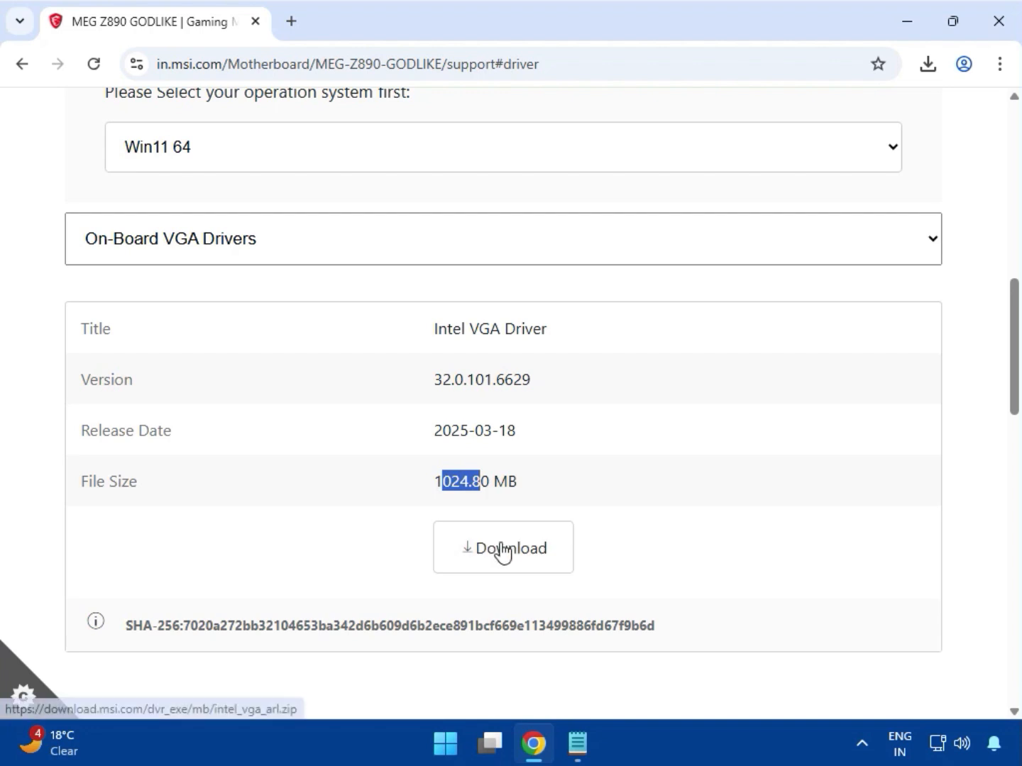
click(501, 552)
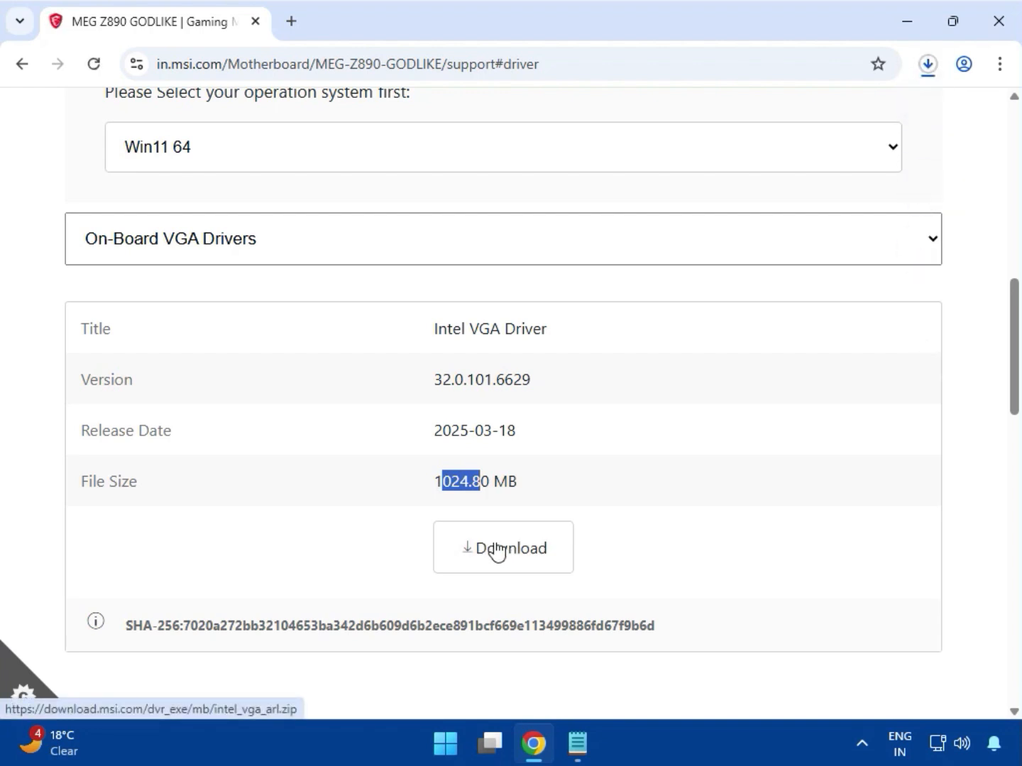
Step: Switch to On-Board Audio Drivers, download the Realtek HD Universal Driver, and check the download progress
click(243, 230)
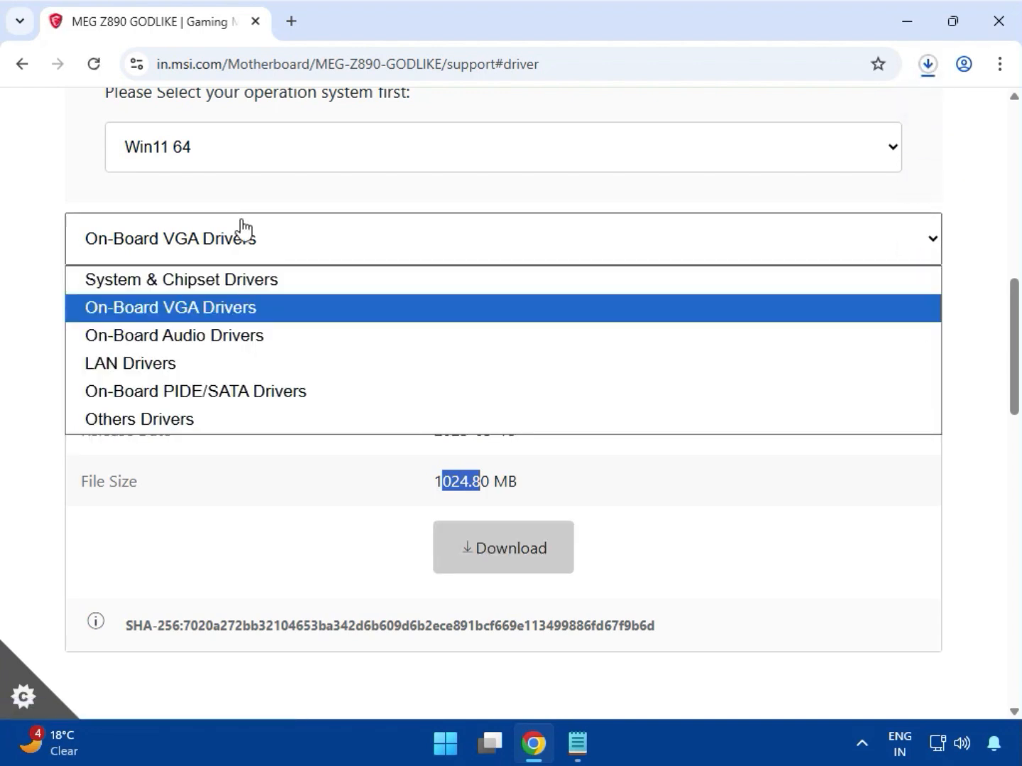
click(236, 337)
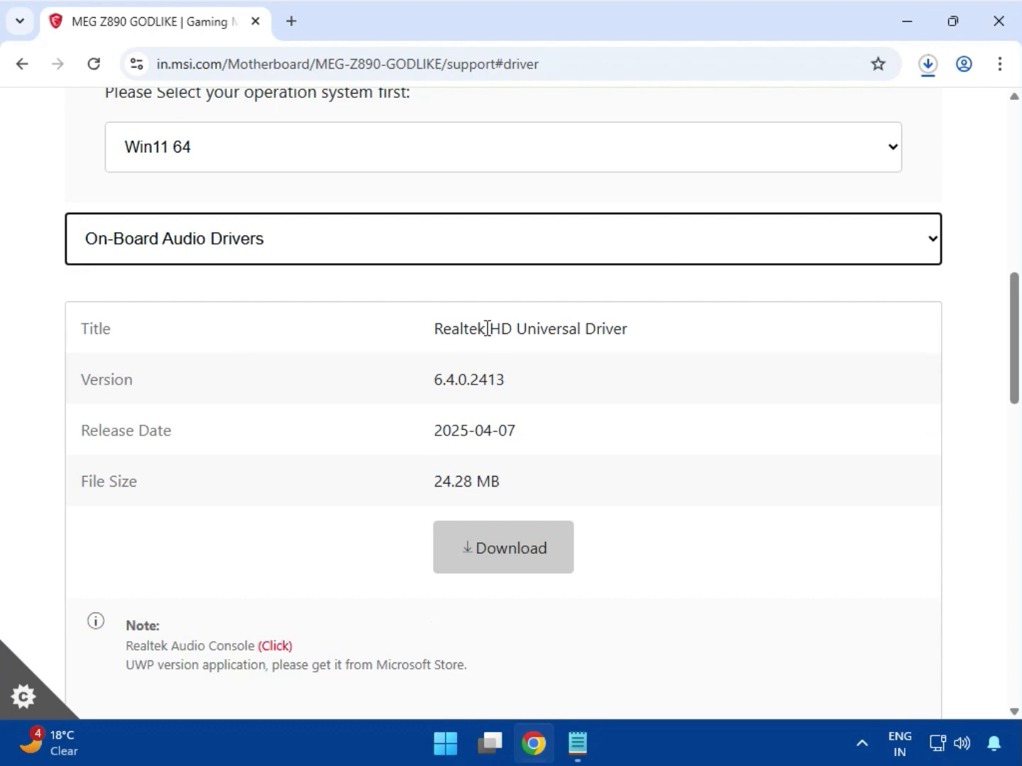
drag(487, 329, 611, 329)
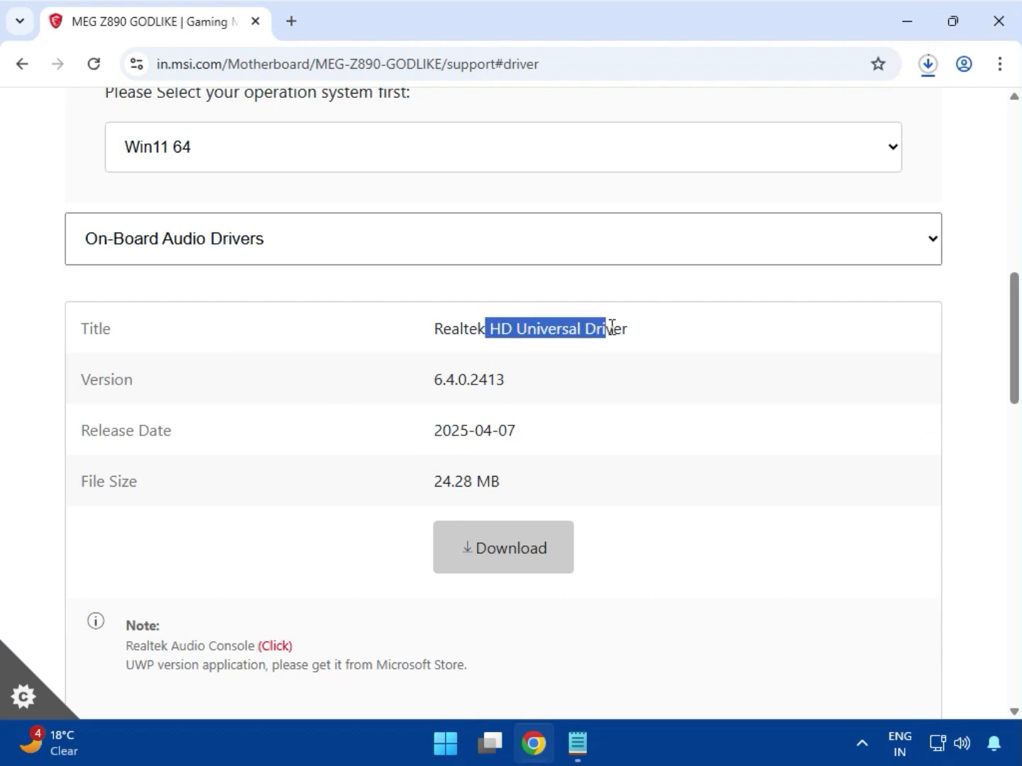
click(510, 558)
click(929, 66)
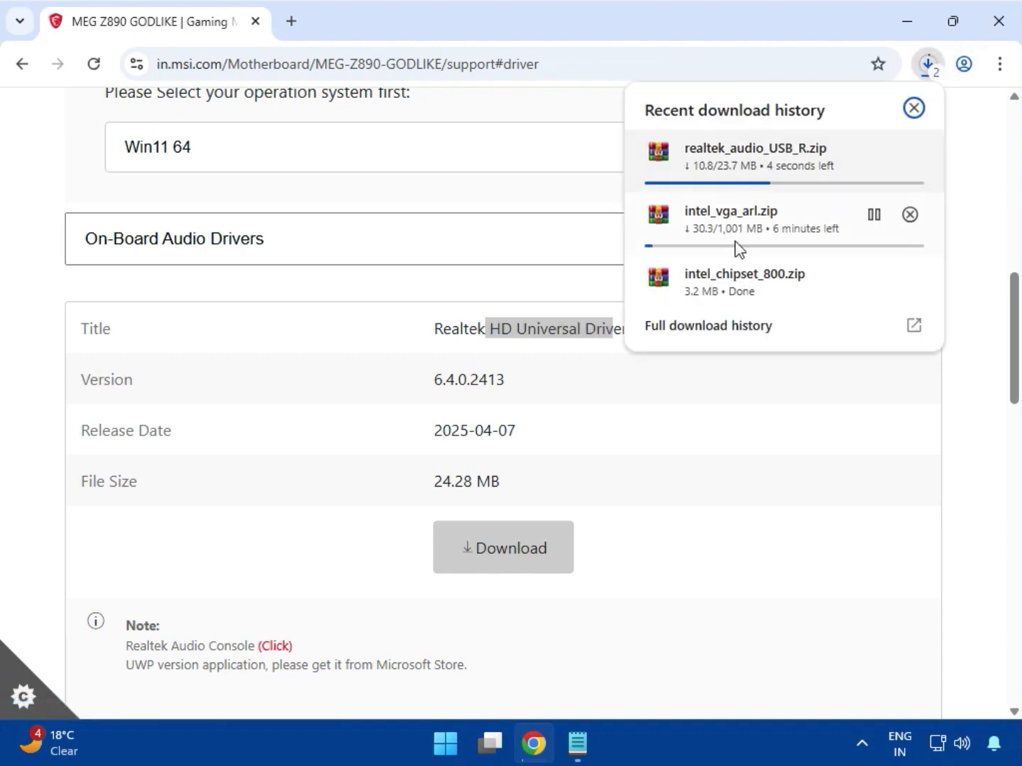
click(39, 302)
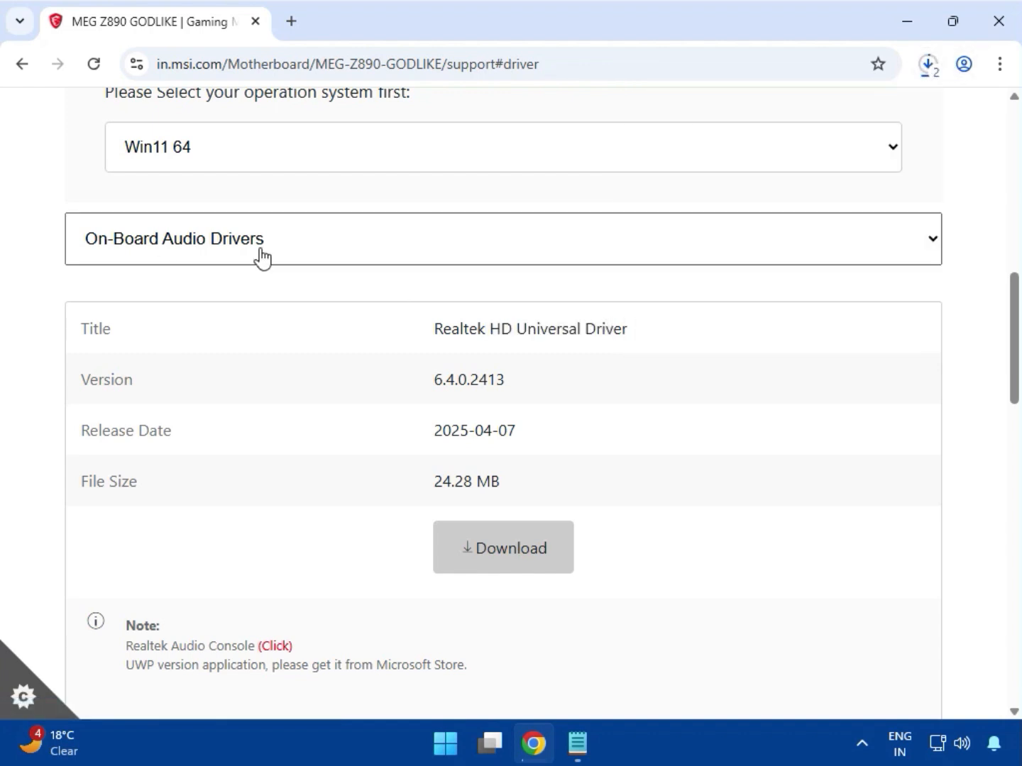
Step: Switch to LAN Drivers and download the Killer Network Universal Drivers
click(263, 257)
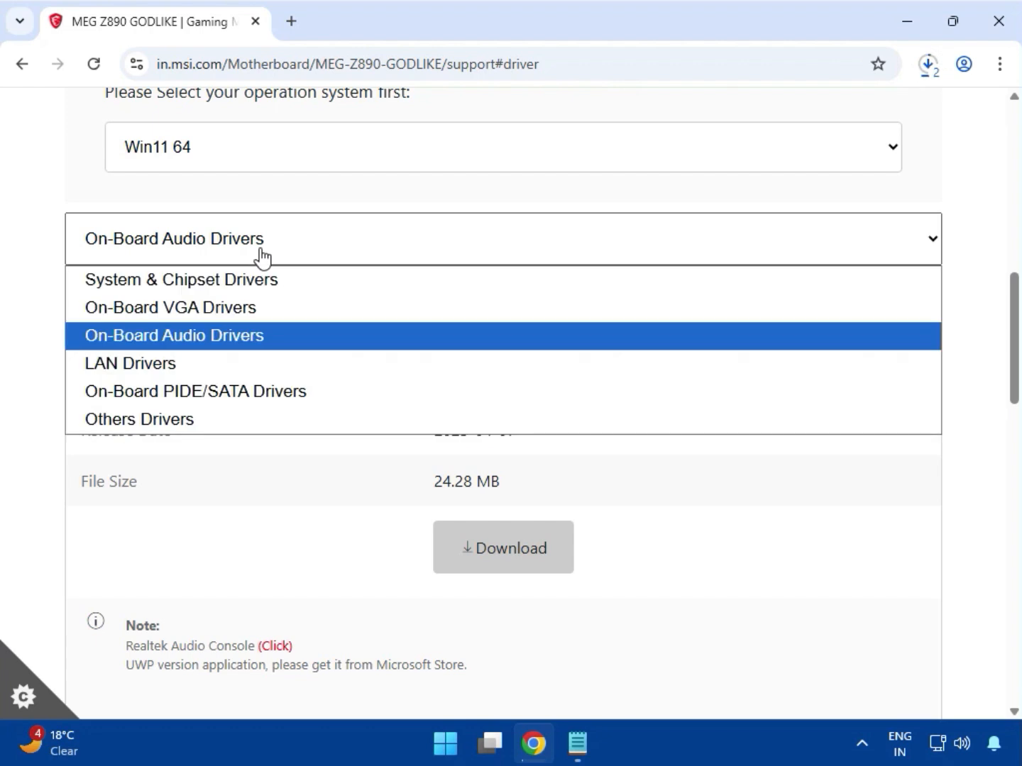
click(159, 363)
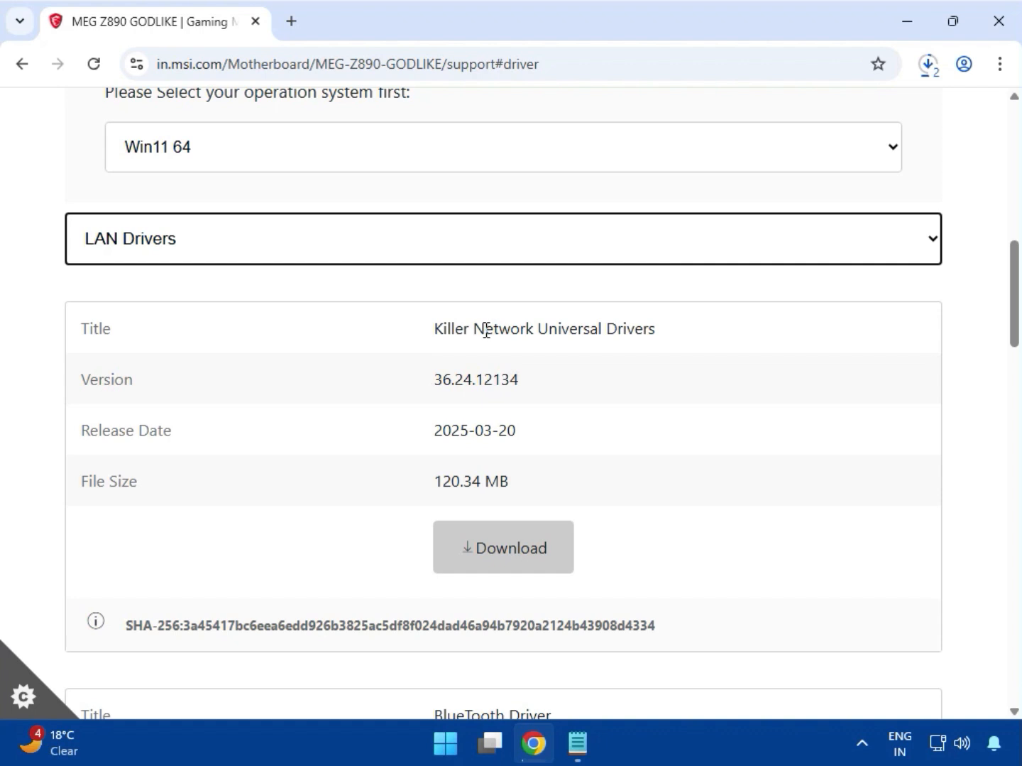
click(488, 551)
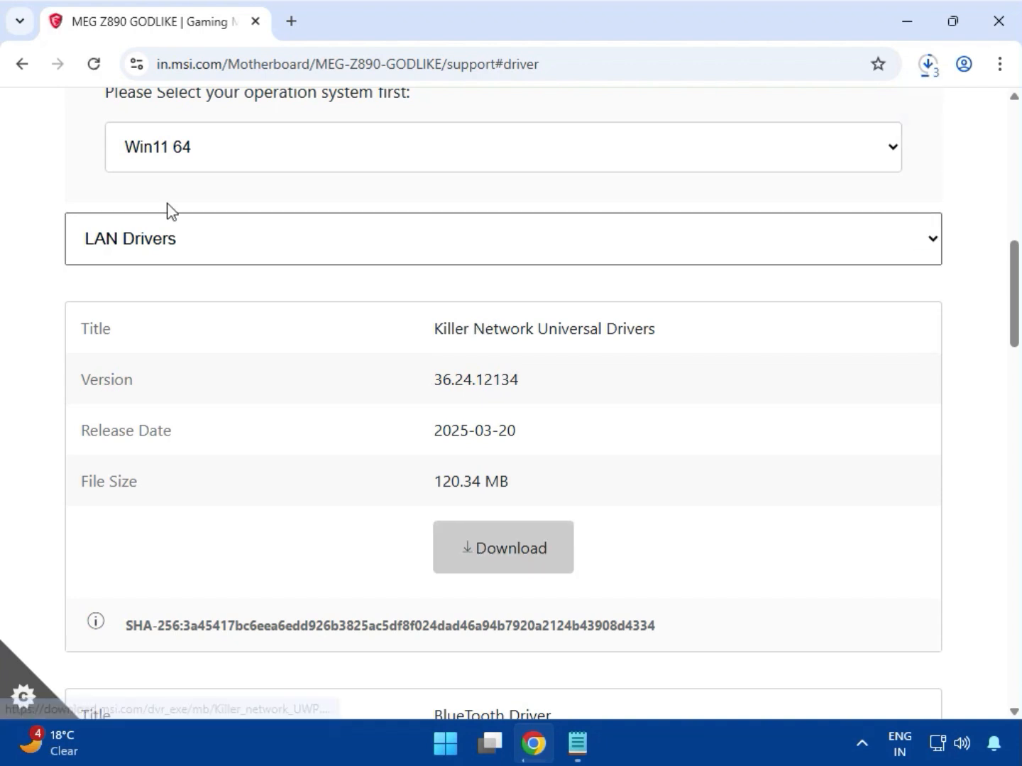
Step: Switch the driver category to On-Board PIDE/SATA Drivers and download the Intel Rapid Storage Technology Driver
click(189, 243)
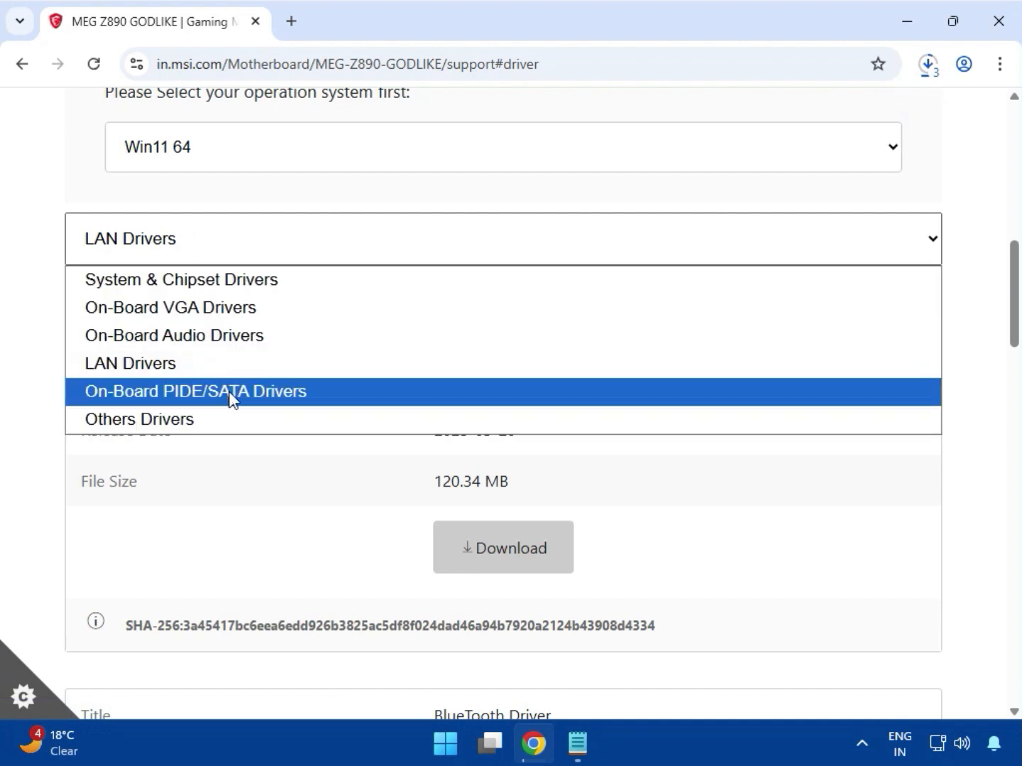
click(265, 395)
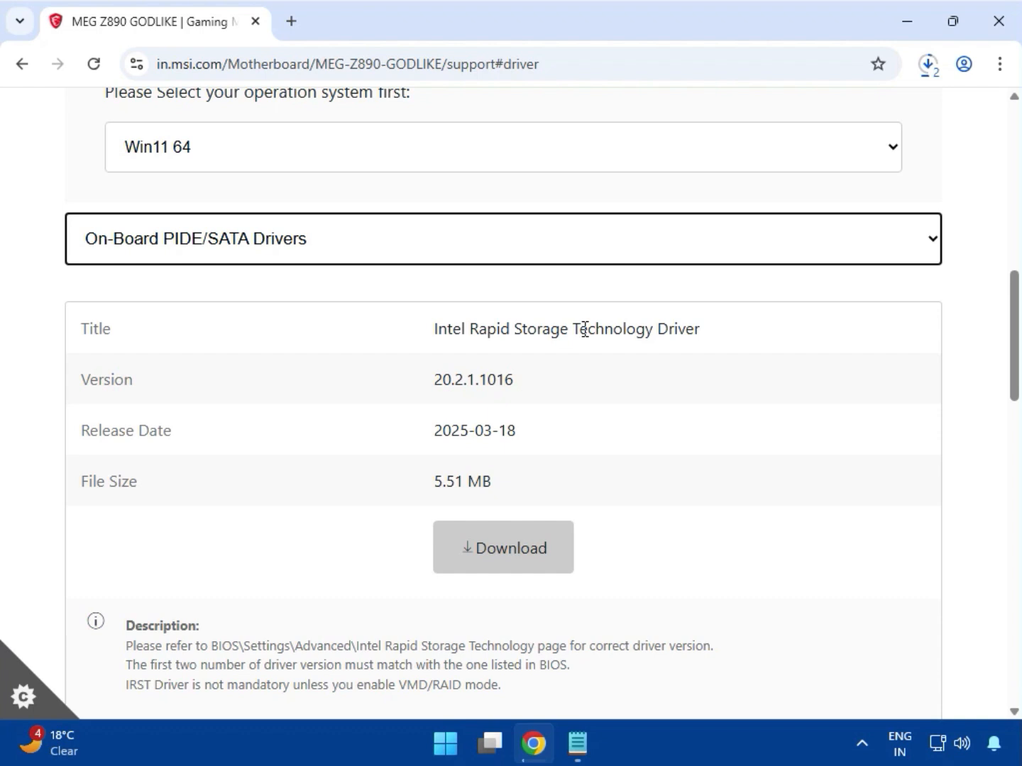
click(499, 550)
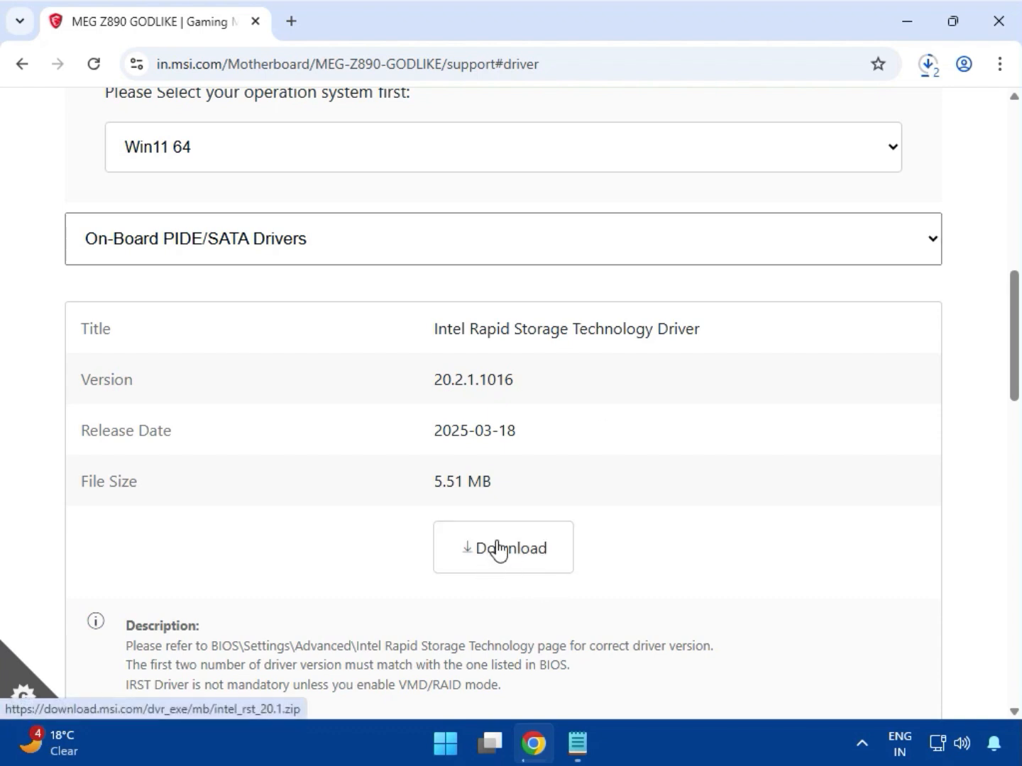
Step: Switch to Others Drivers and browse through the listed drivers
click(308, 257)
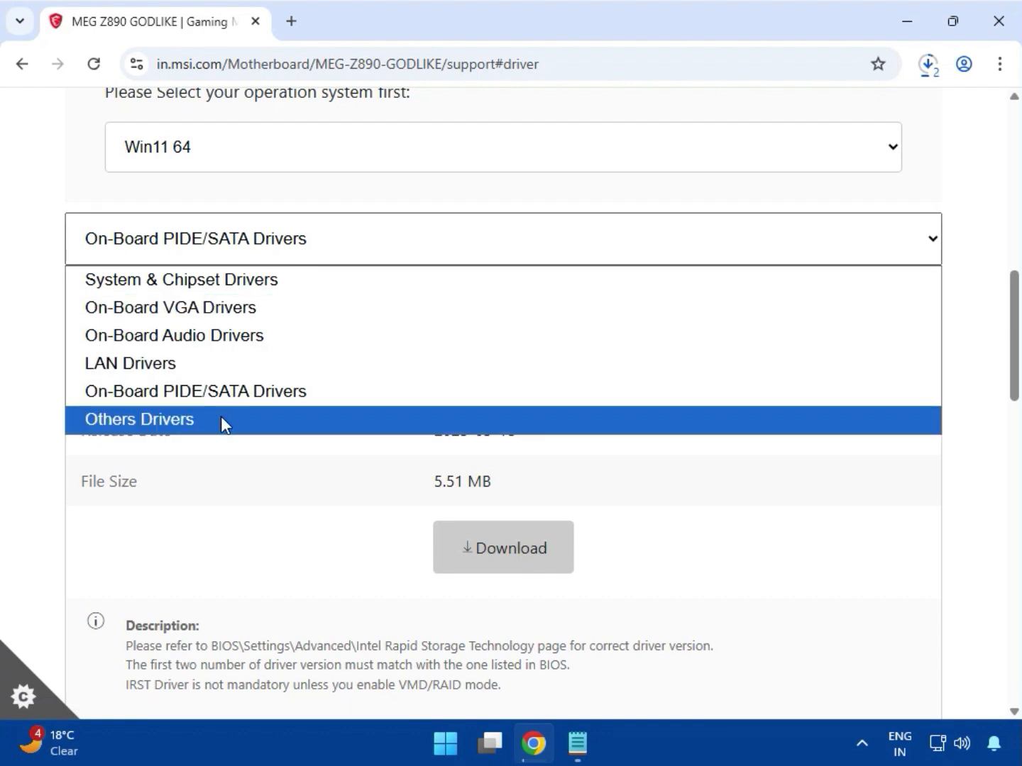
click(209, 425)
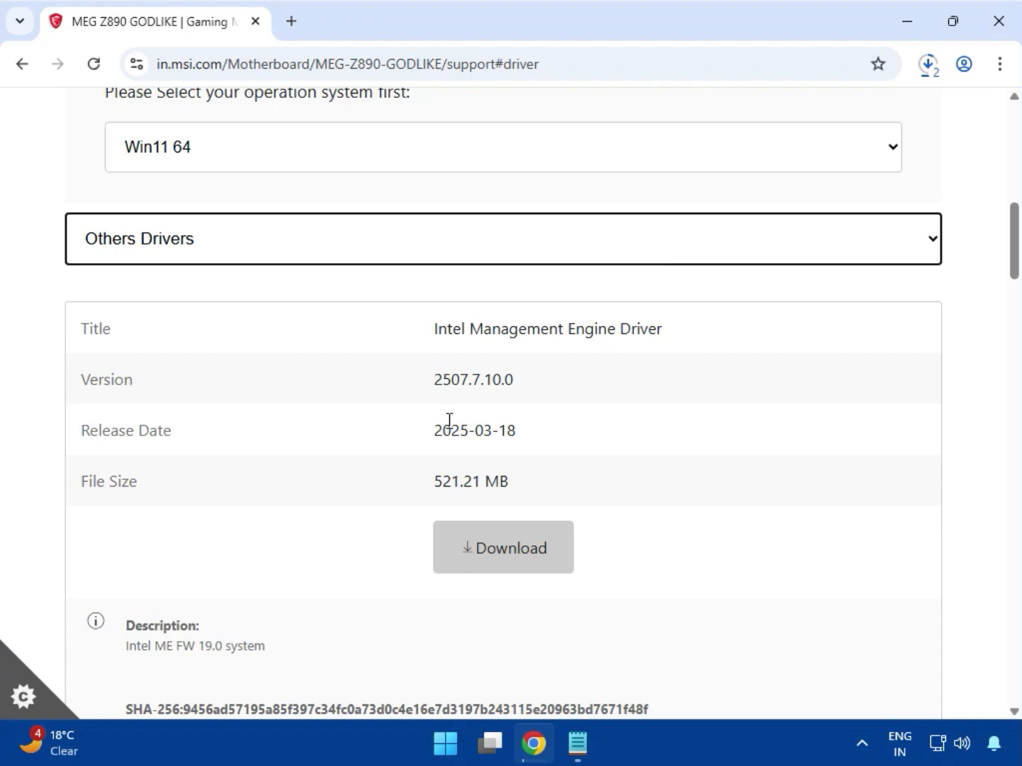
scroll(582, 438, down, 5)
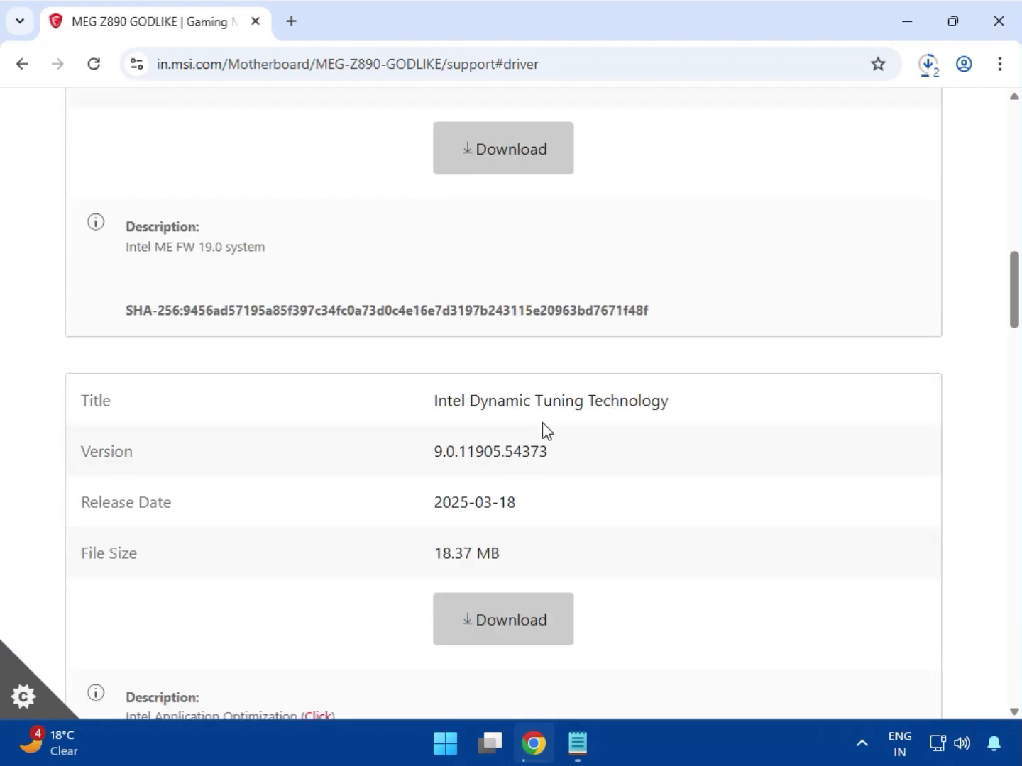
scroll(543, 422, down, 6)
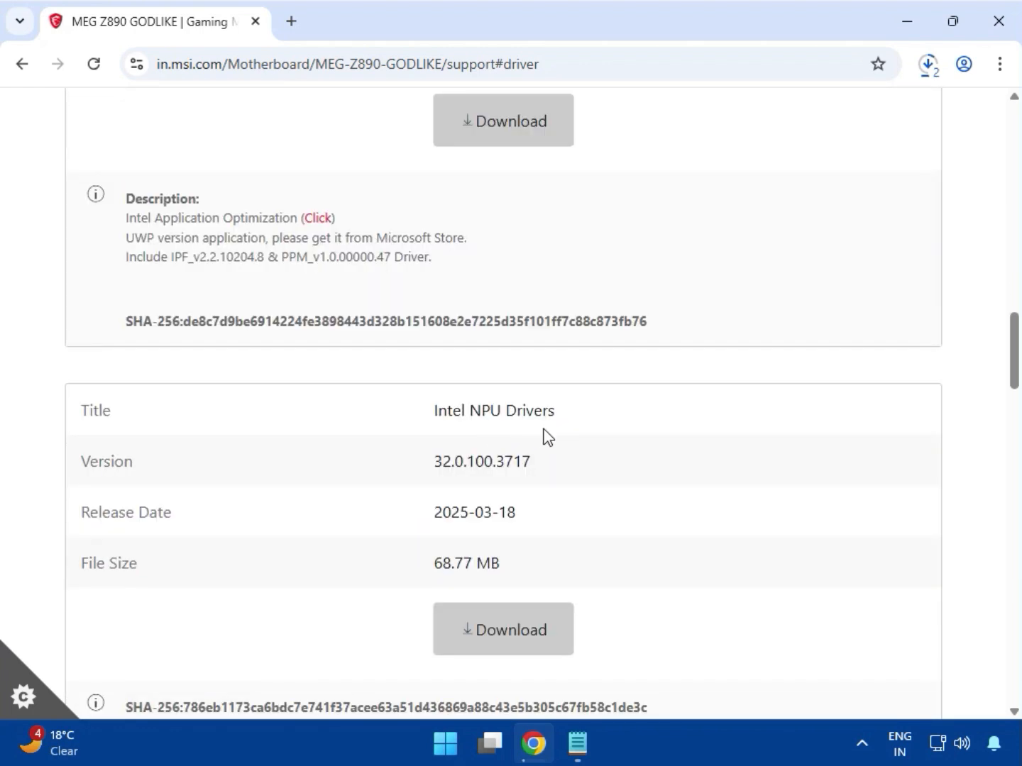
scroll(545, 437, down, 4)
scroll(546, 438, down, 1)
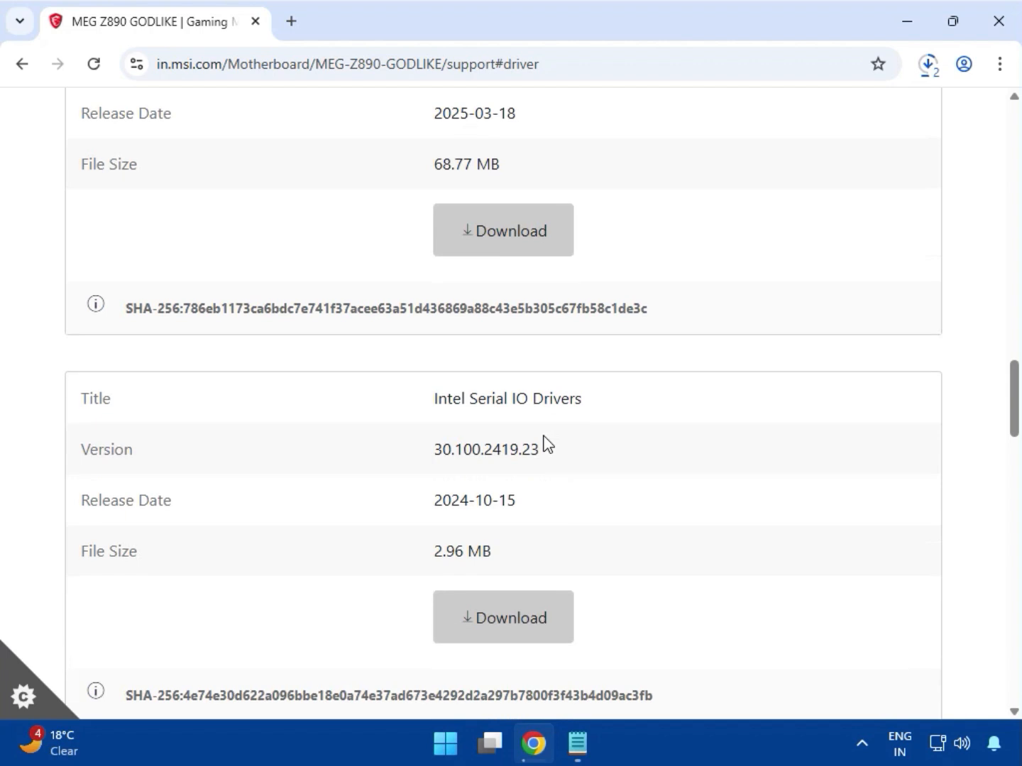
drag(476, 402, 587, 401)
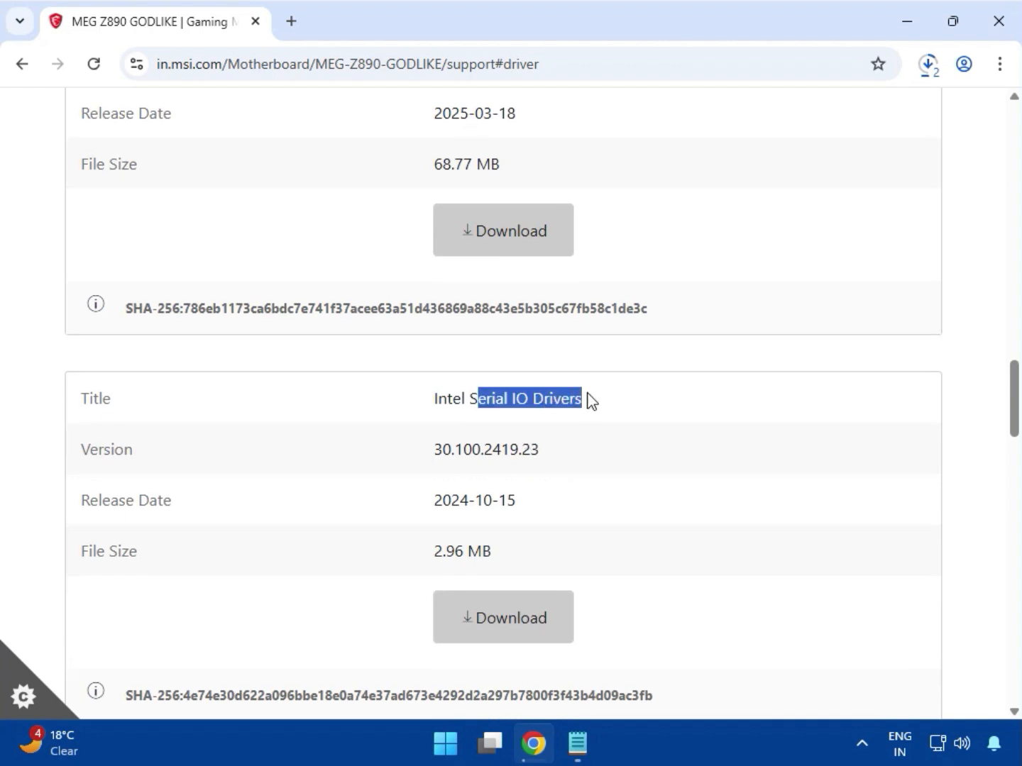
scroll(588, 405, down, 4)
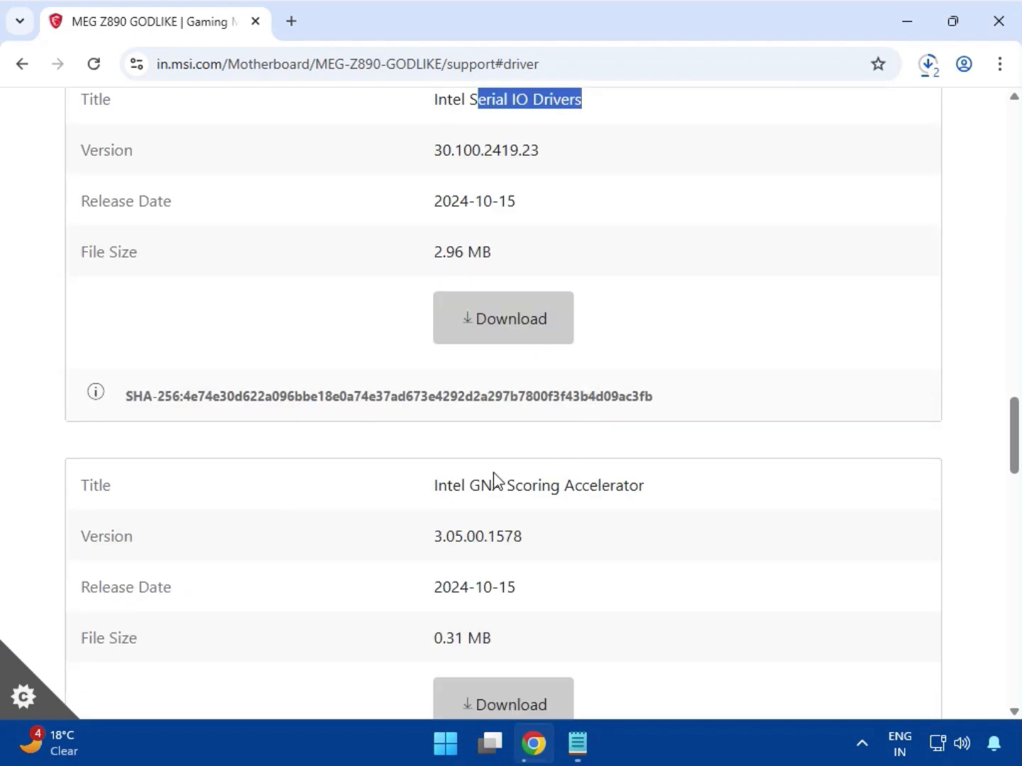
scroll(496, 490, down, 3)
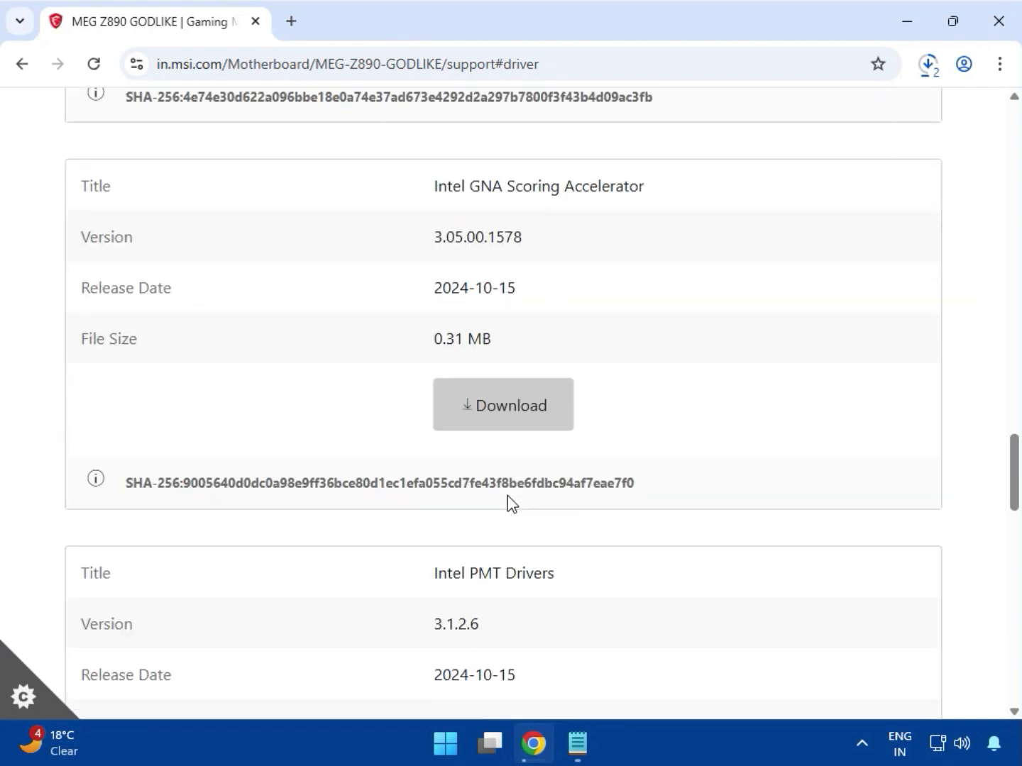
scroll(507, 495, down, 2)
scroll(508, 495, down, 5)
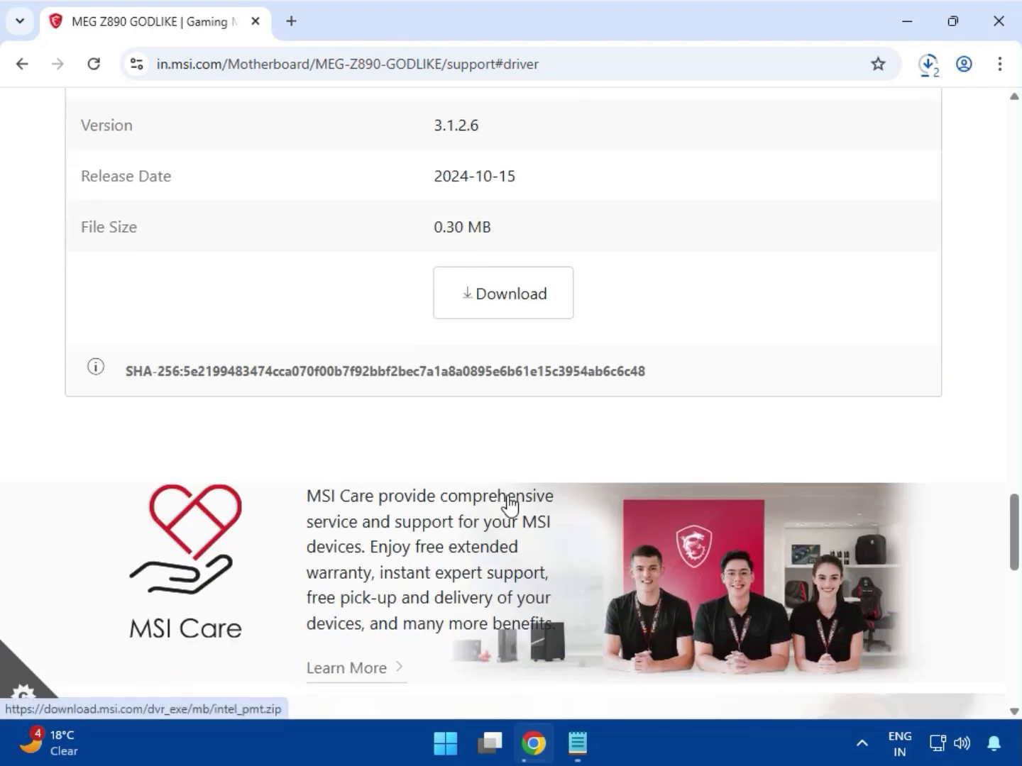
scroll(508, 494, up, 15)
scroll(508, 501, up, 20)
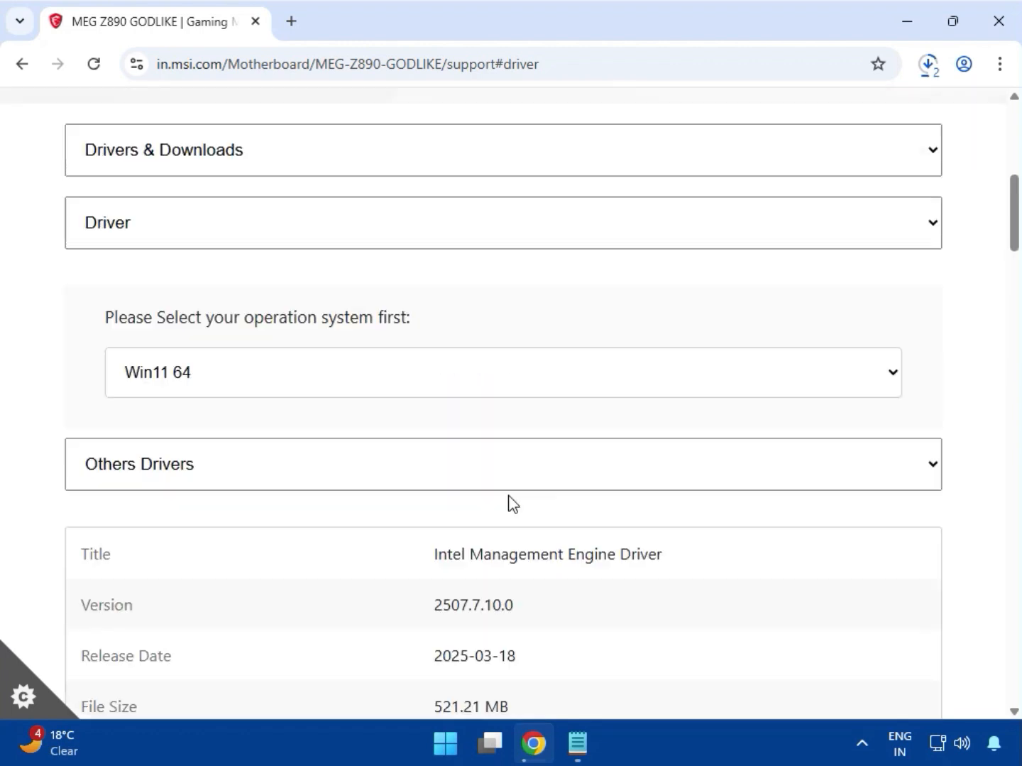
scroll(442, 496, down, 7)
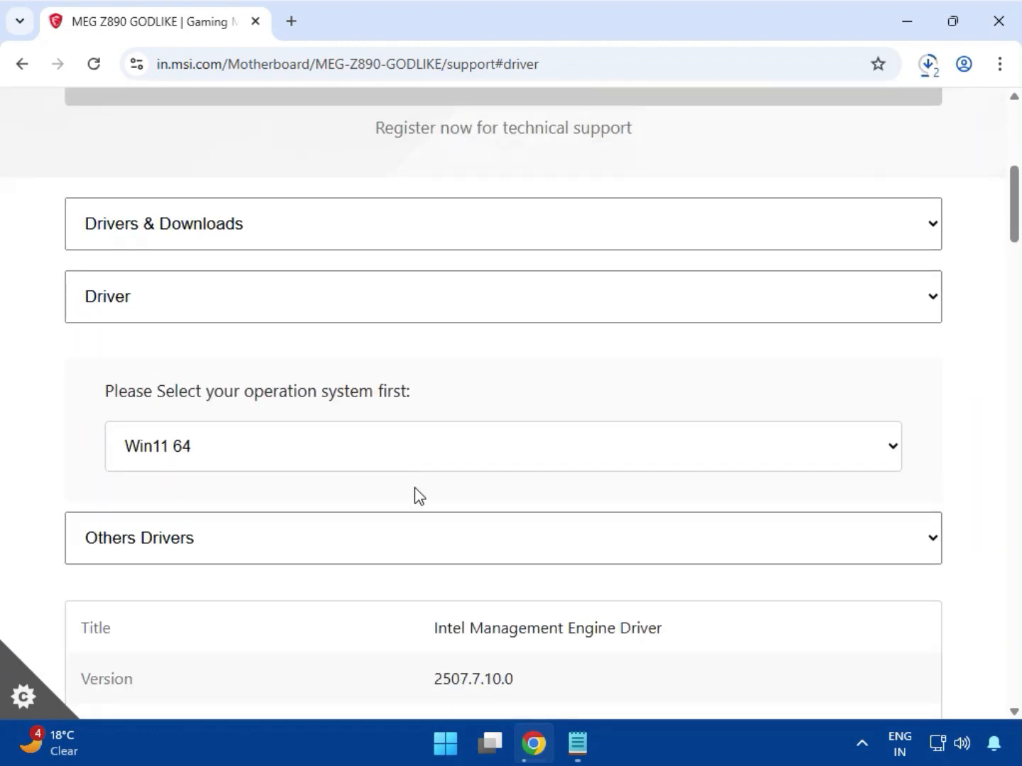
Step: Check the download history, open the full download history page and show the downloaded files in their folder
click(929, 68)
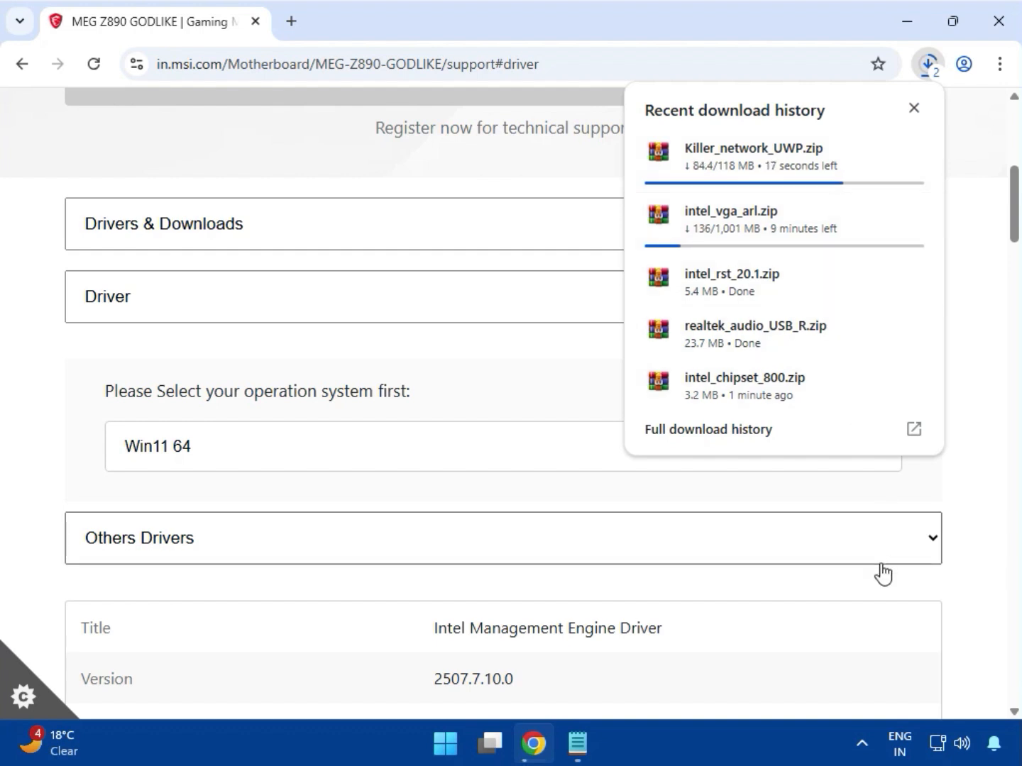
click(968, 354)
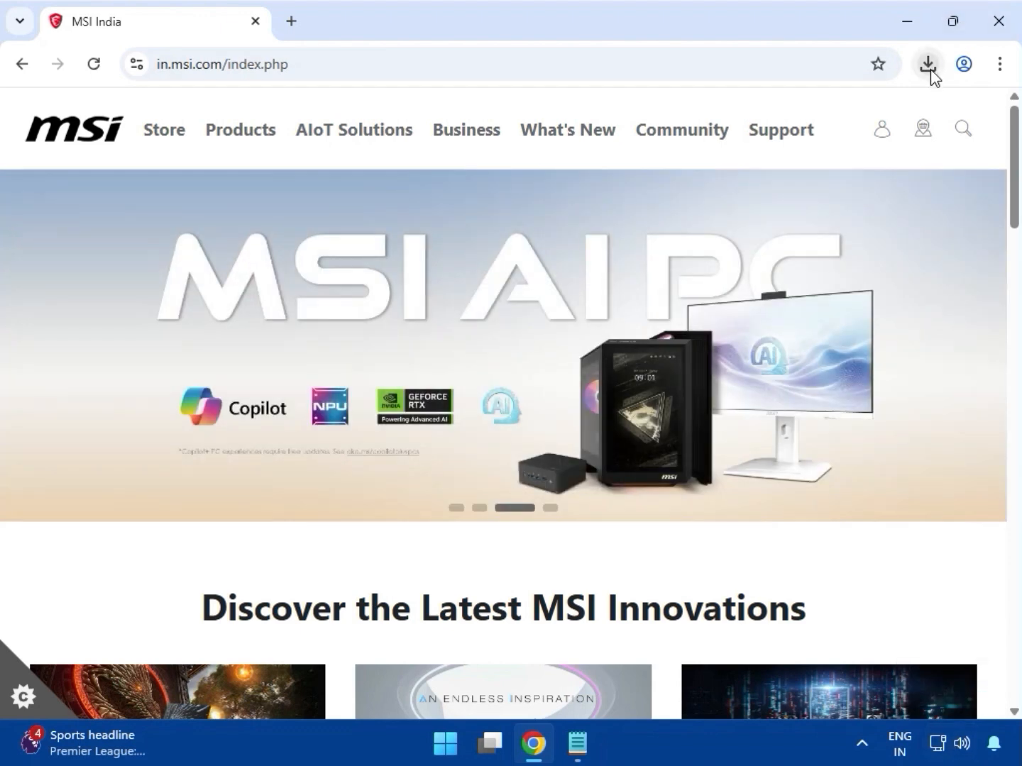
click(929, 71)
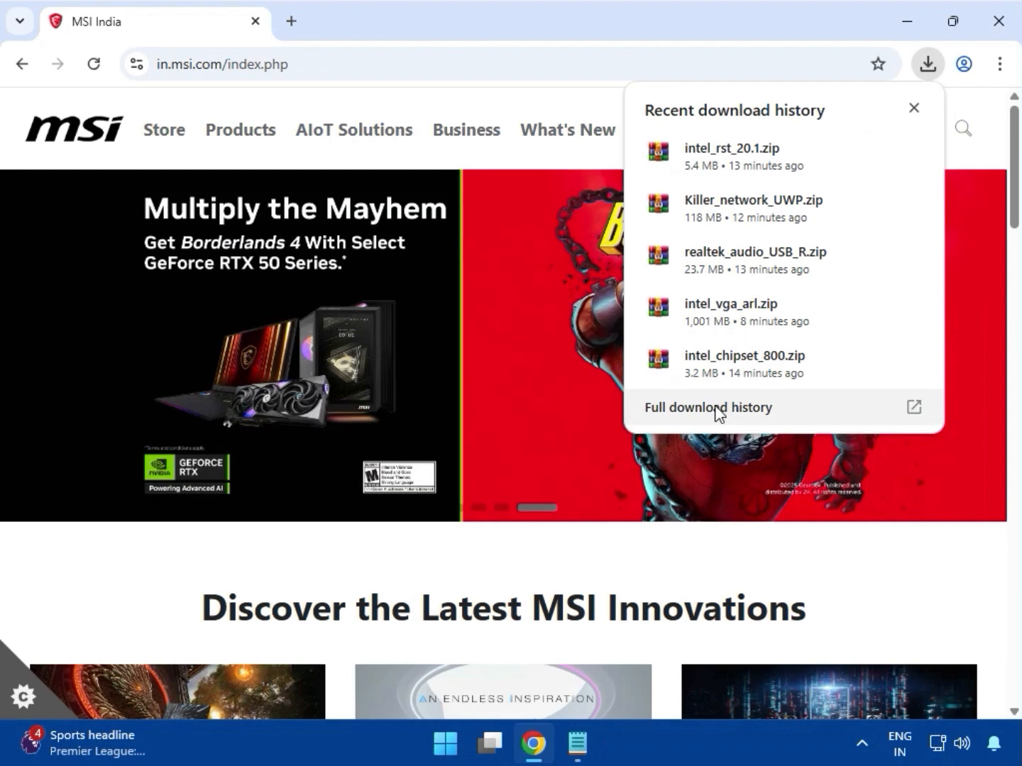
click(693, 412)
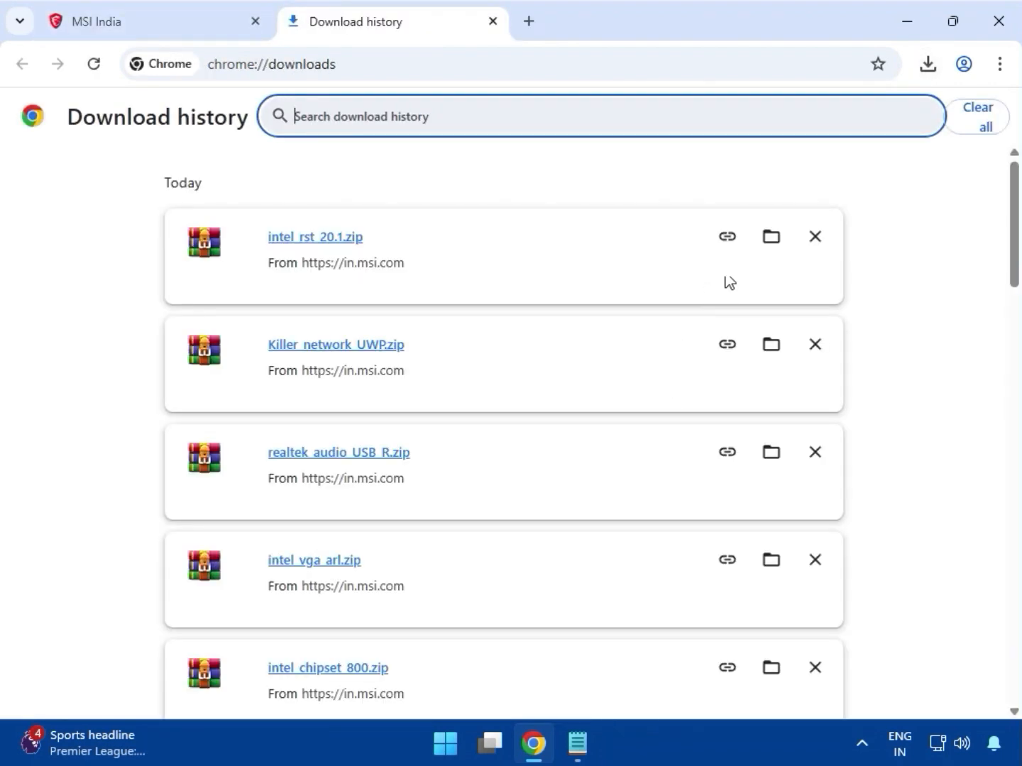
click(771, 248)
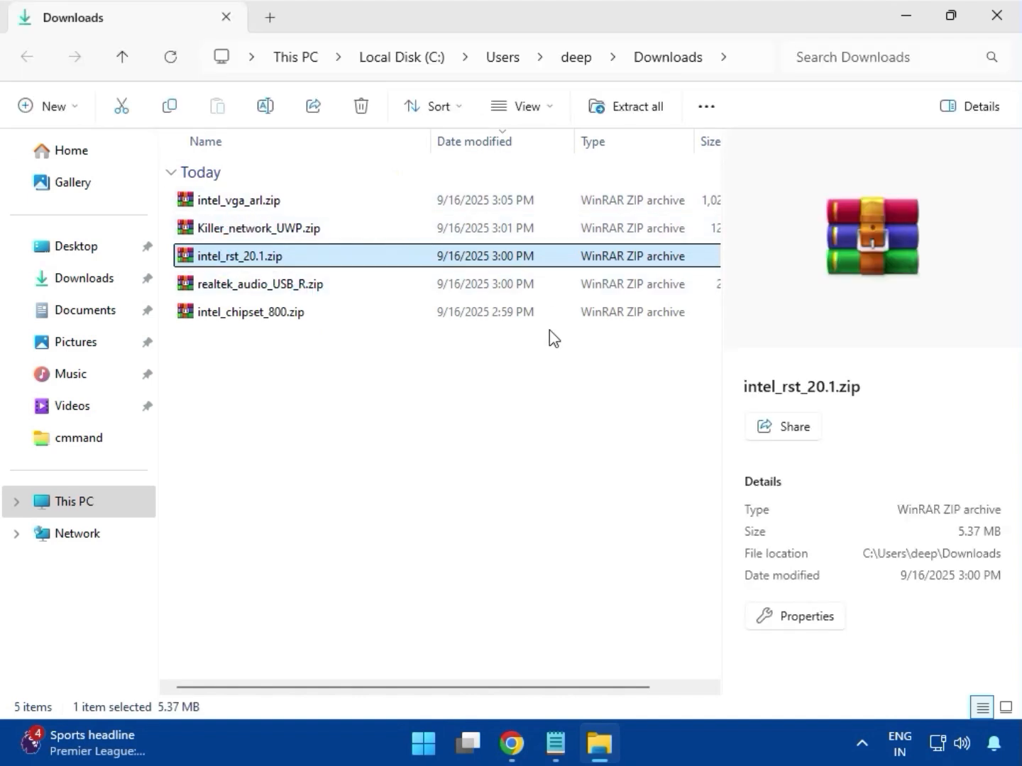
double_click(215, 208)
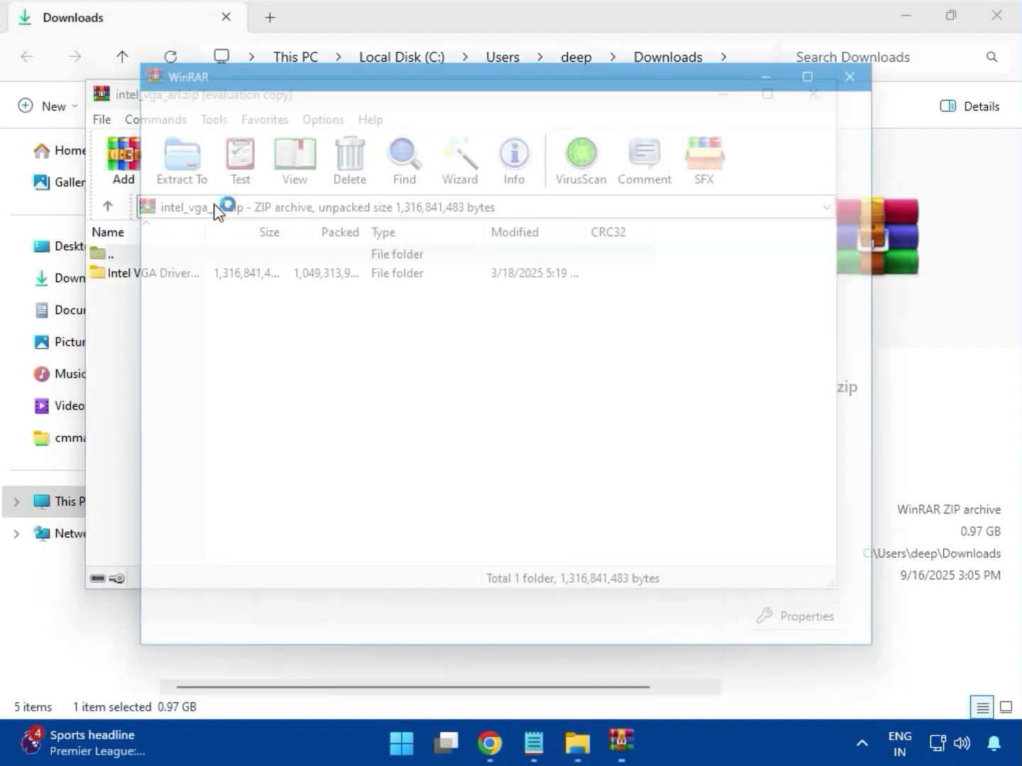
click(882, 56)
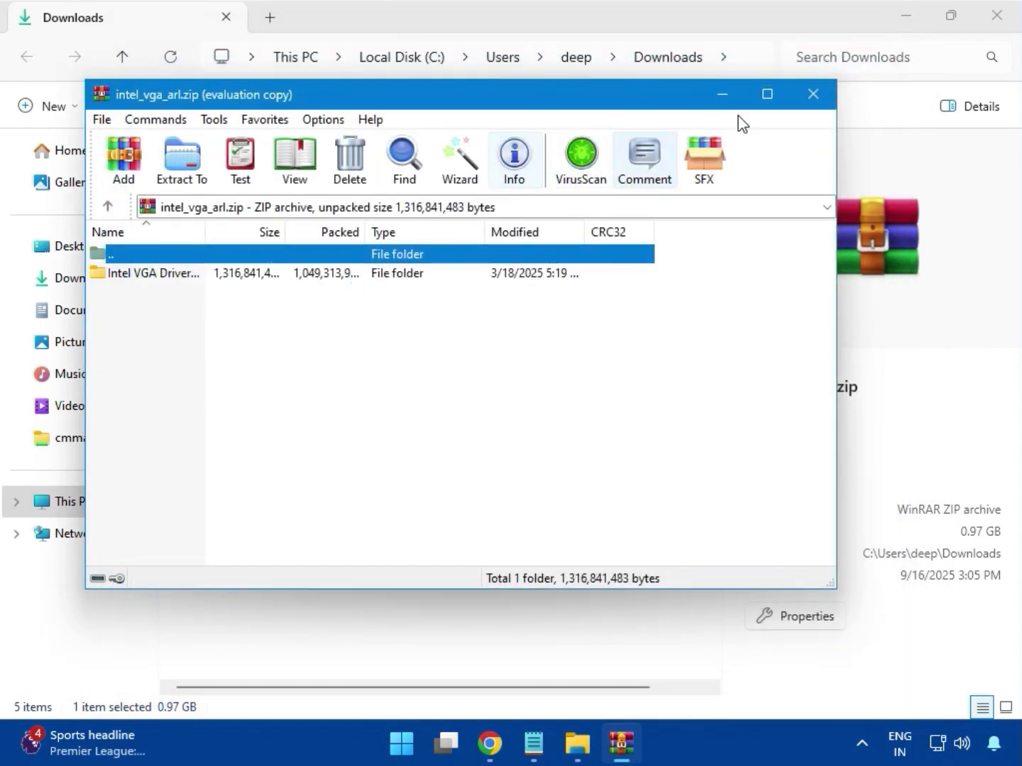
click(813, 94)
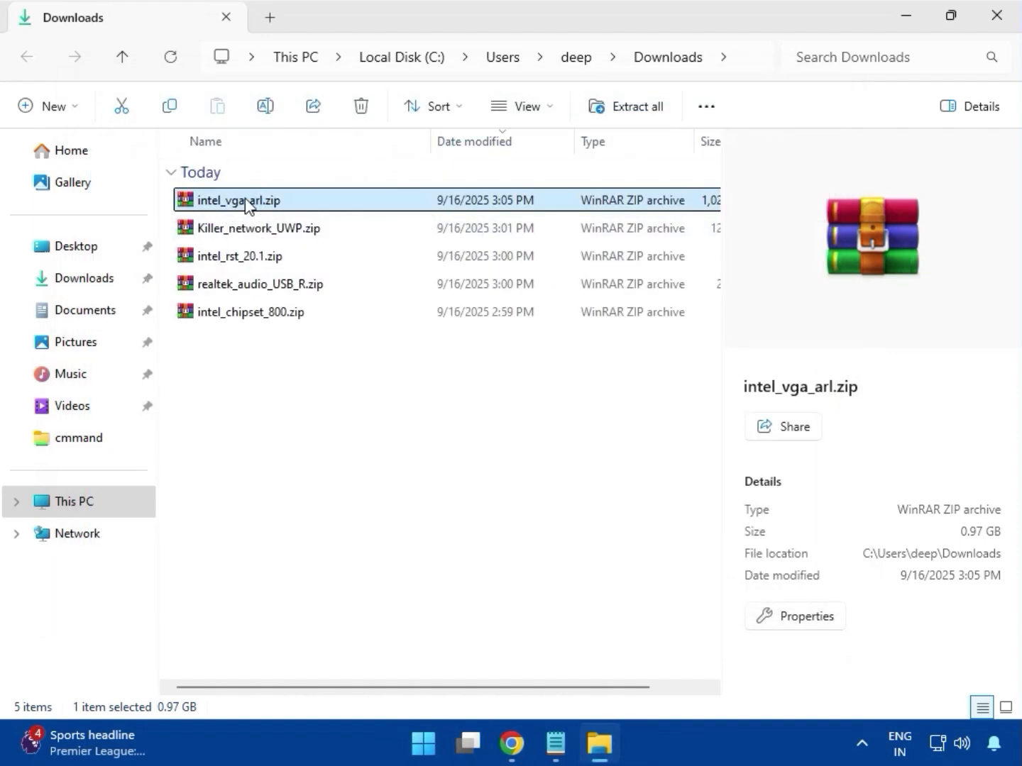
Step: Open intel_vga_arl.zip, run Installer.exe from its Intel VGA Driver folder, allow it and begin the installation
double_click(245, 206)
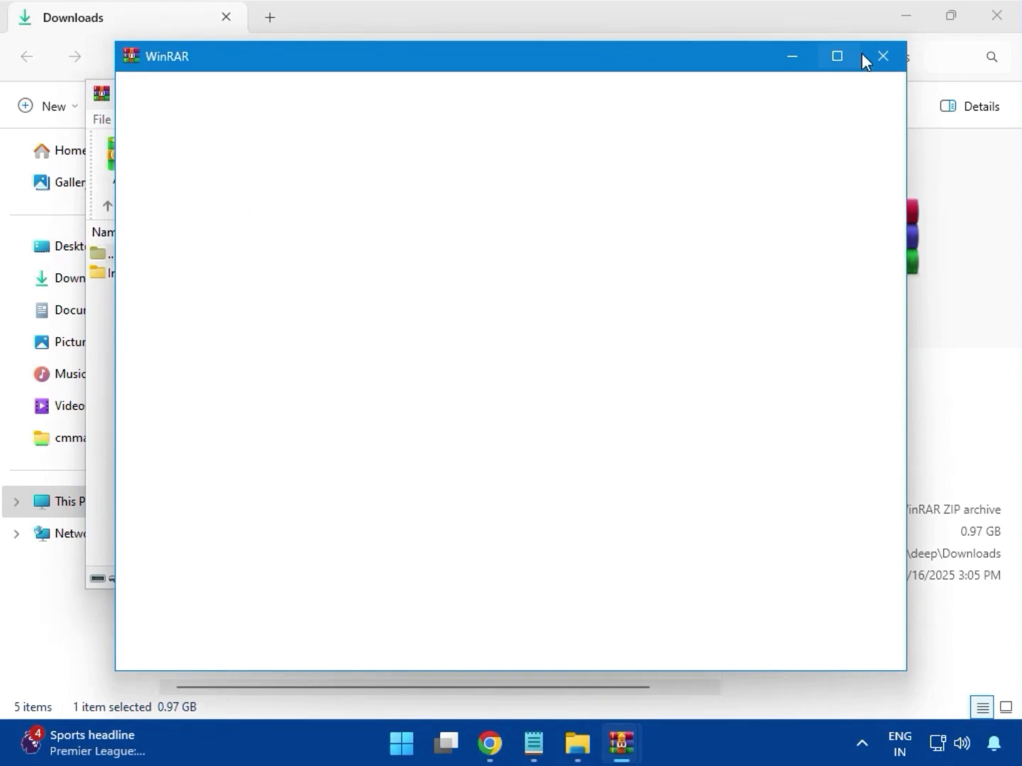
click(882, 57)
double_click(144, 274)
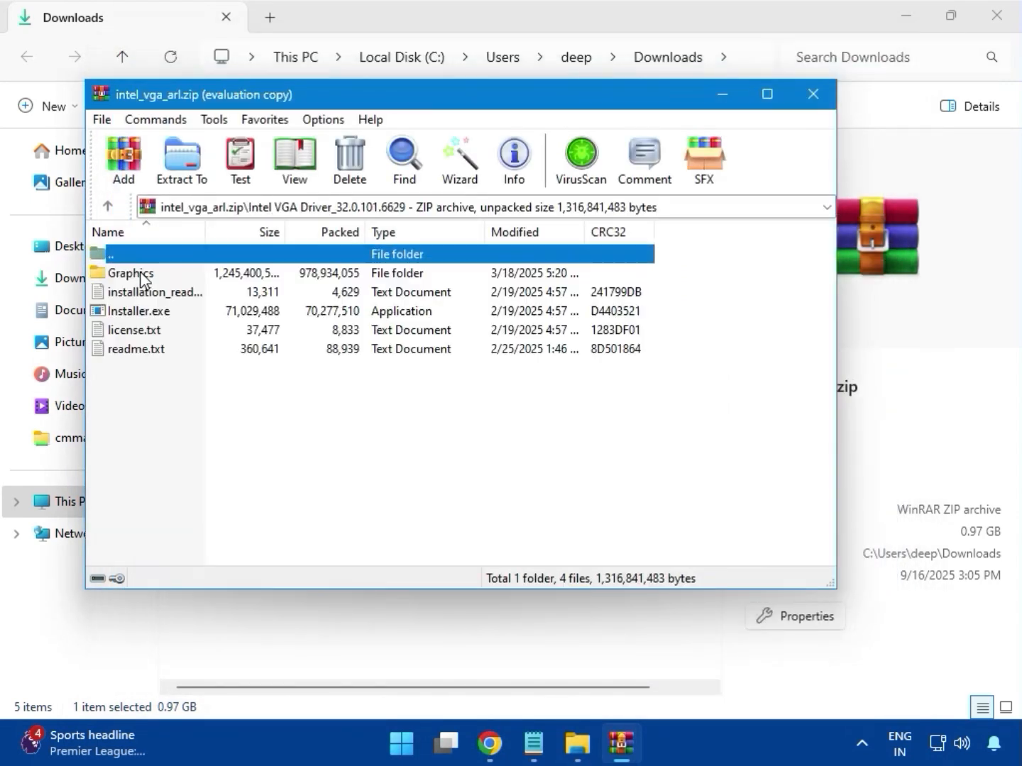
click(135, 311)
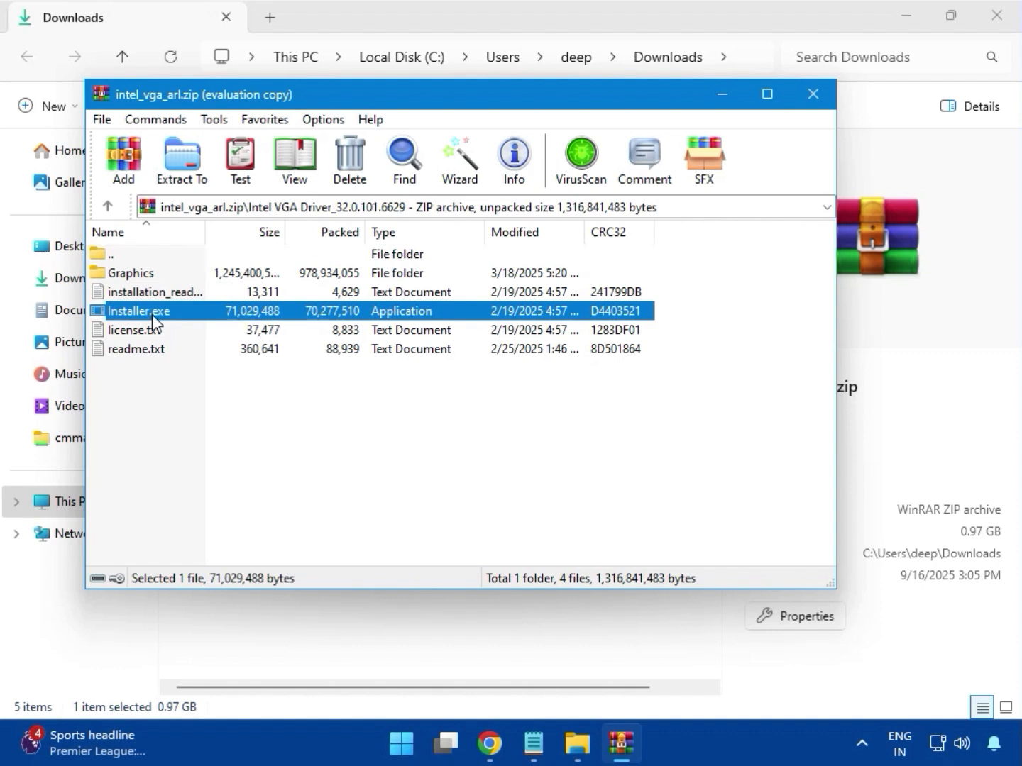
double_click(154, 312)
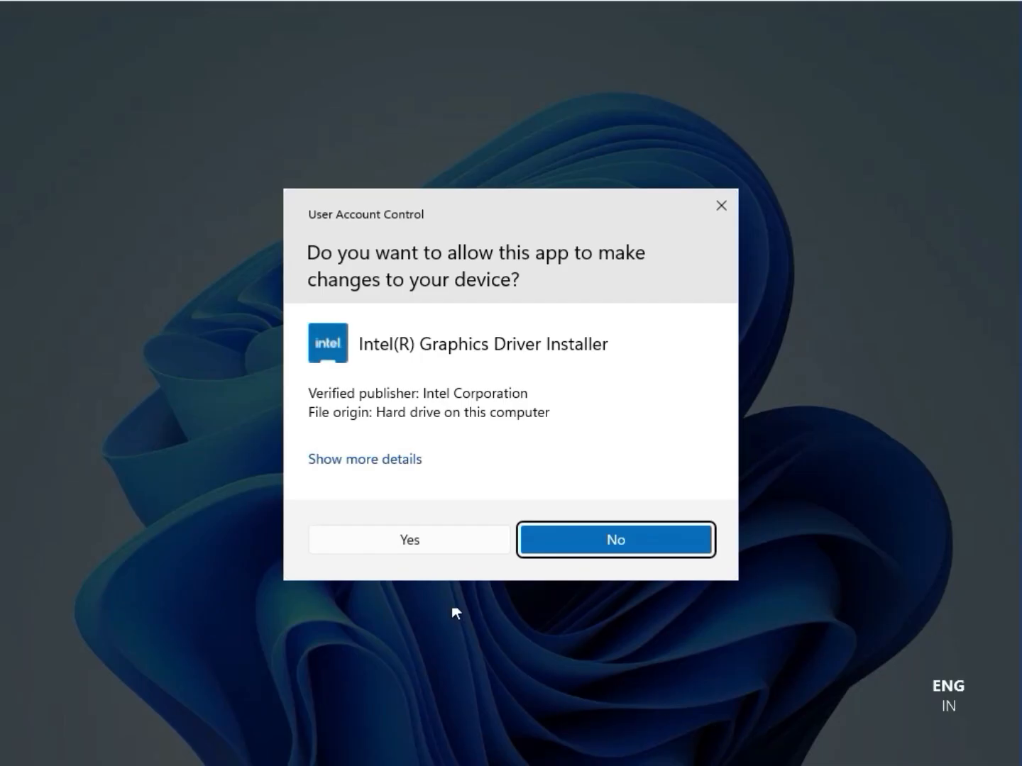
click(394, 546)
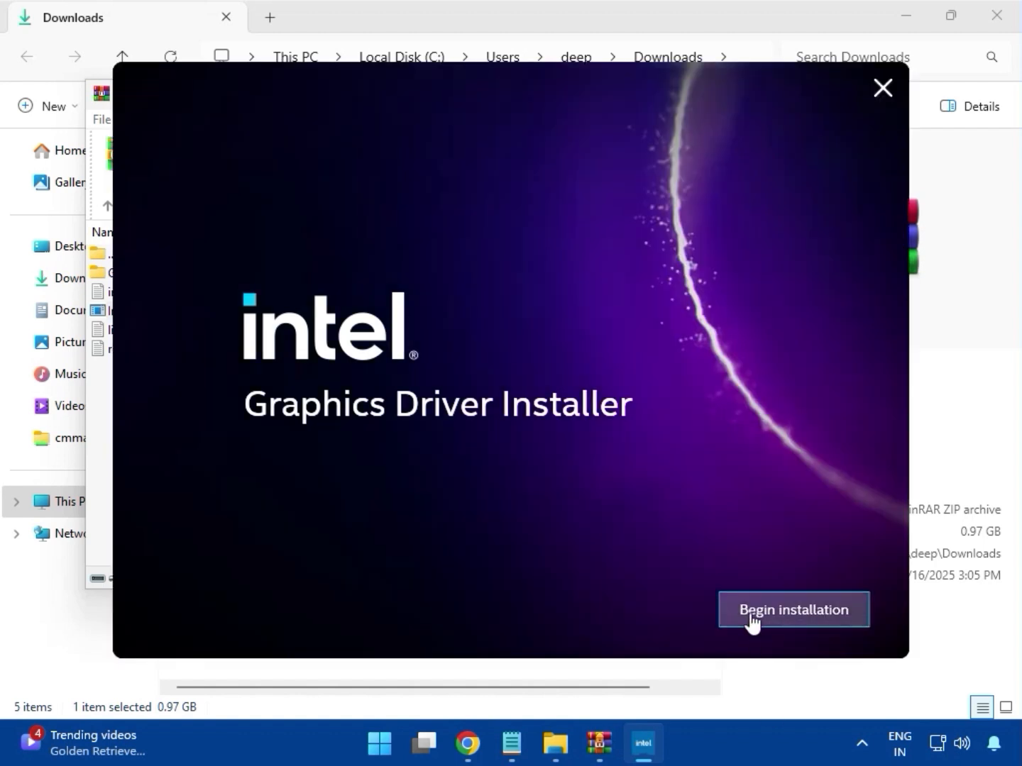
click(750, 612)
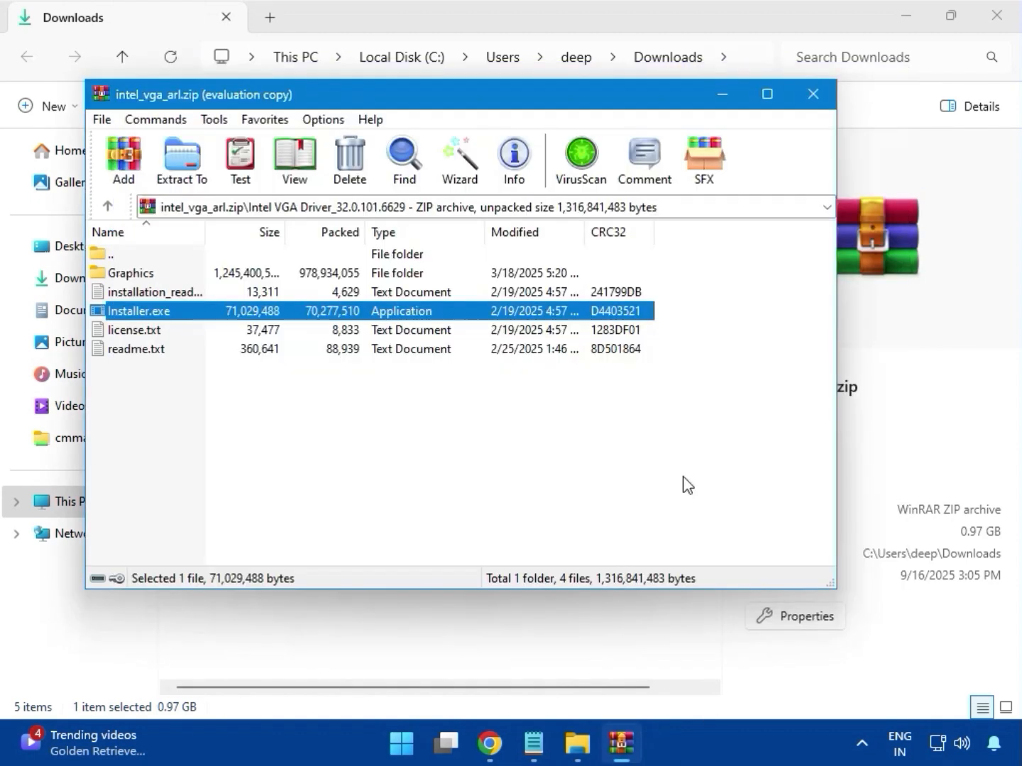
click(813, 95)
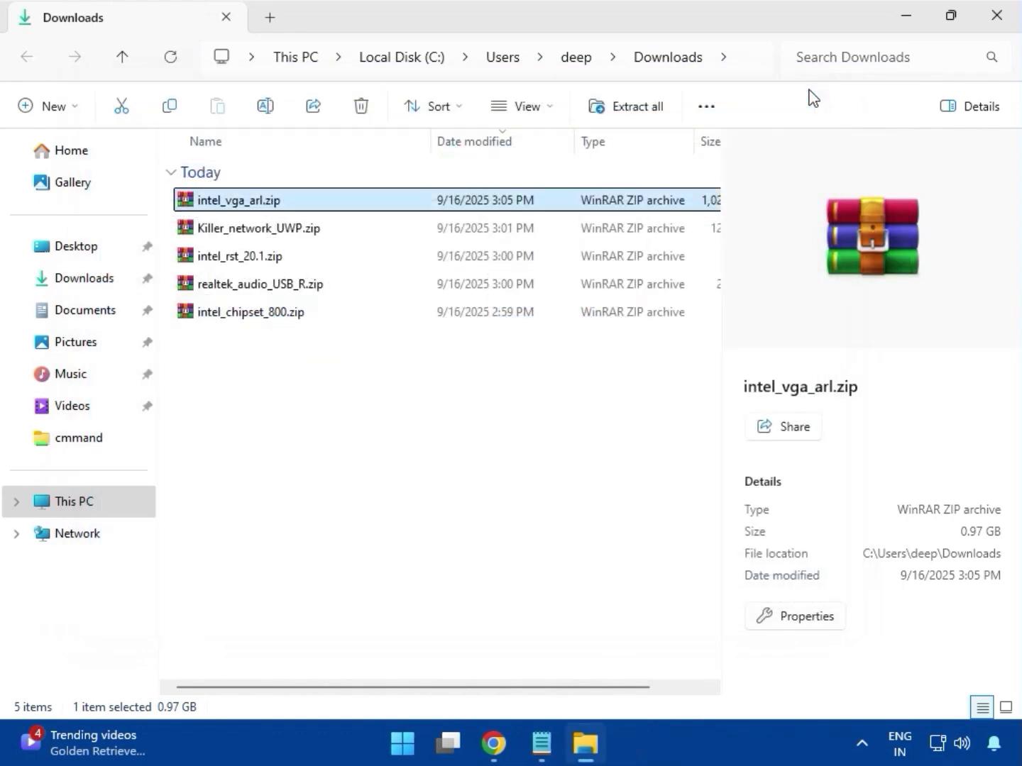
Step: Open Killer_network_UWP.zip in the archiver, dismiss the license prompt and enter its Killer_network_UWP_36.24.12134 folder
click(261, 233)
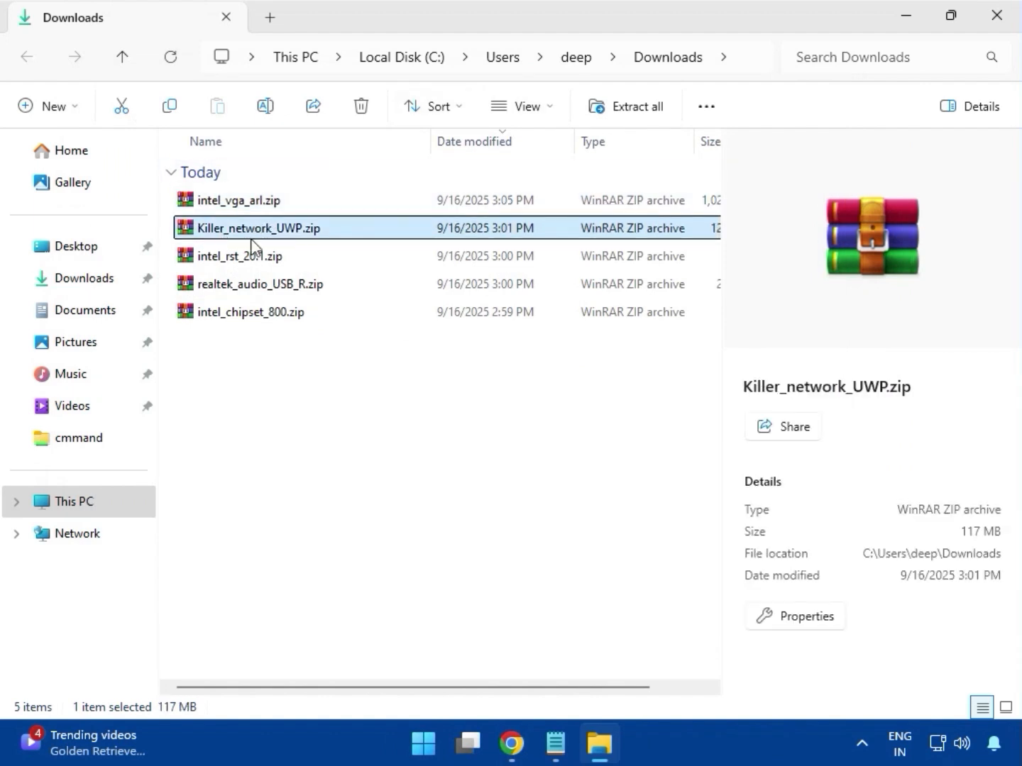
double_click(260, 228)
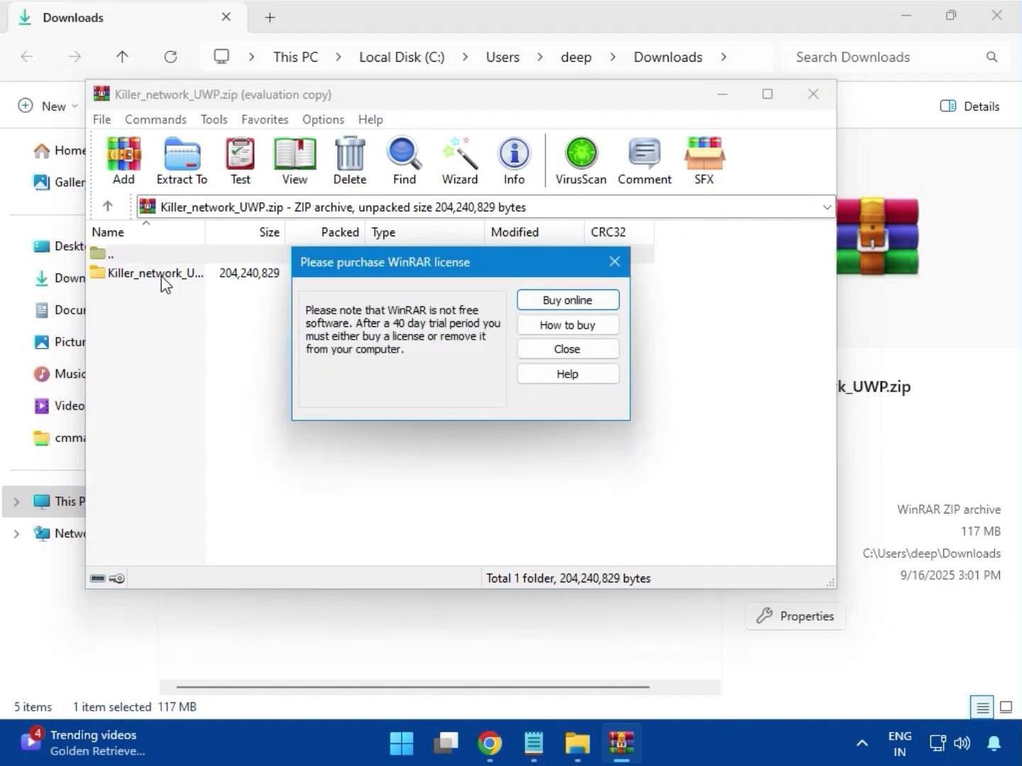
click(614, 262)
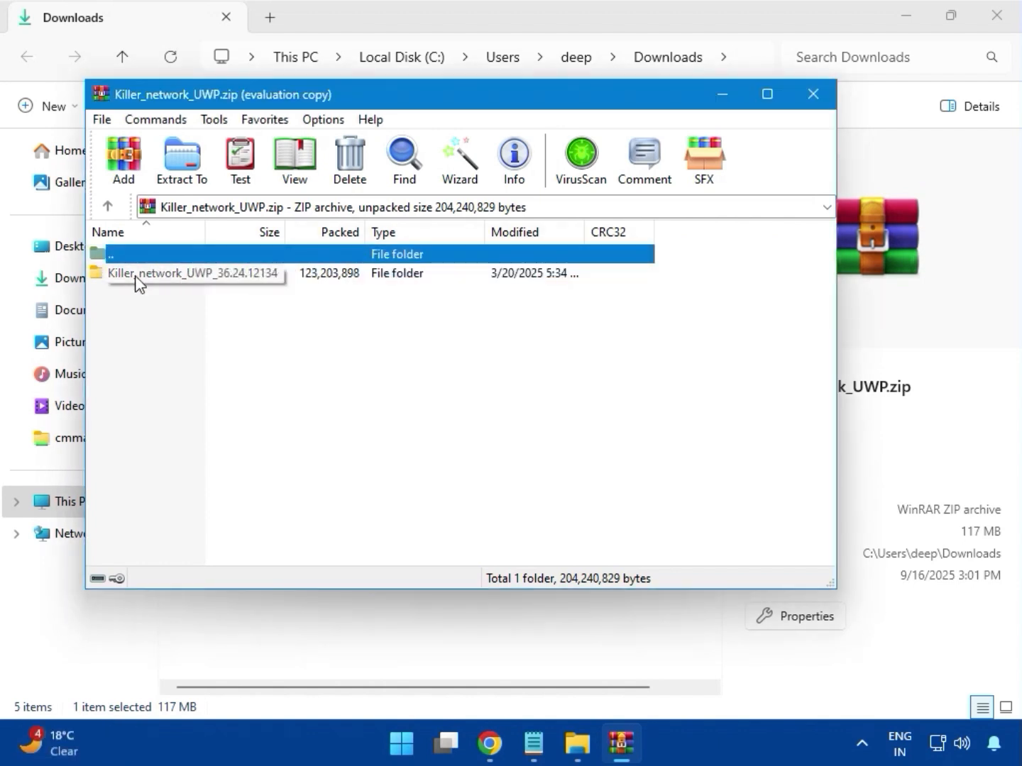
click(174, 277)
double_click(167, 276)
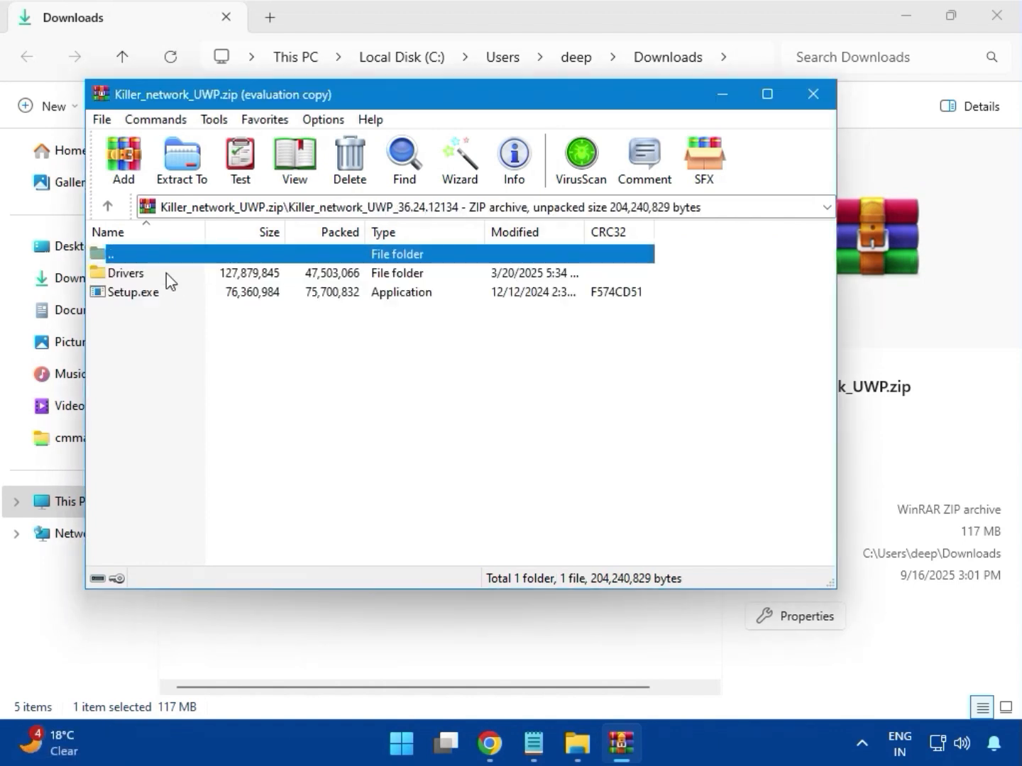
Step: Run Setup.exe from the Killer network archive and allow it to make changes to the device
double_click(155, 295)
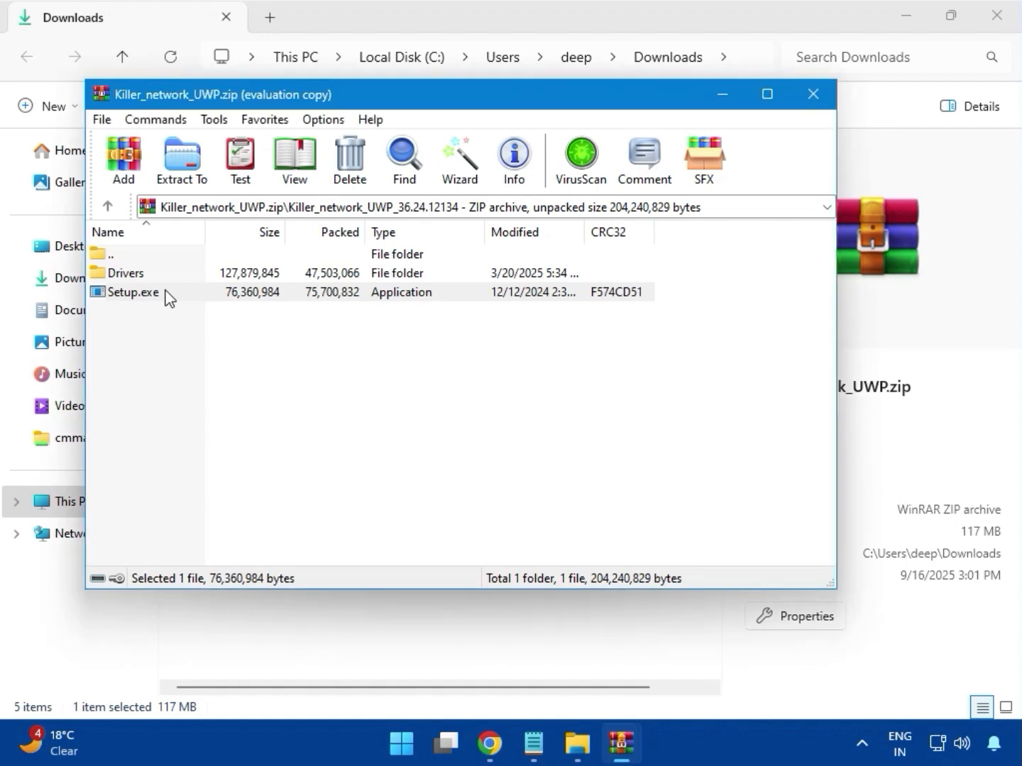
click(167, 296)
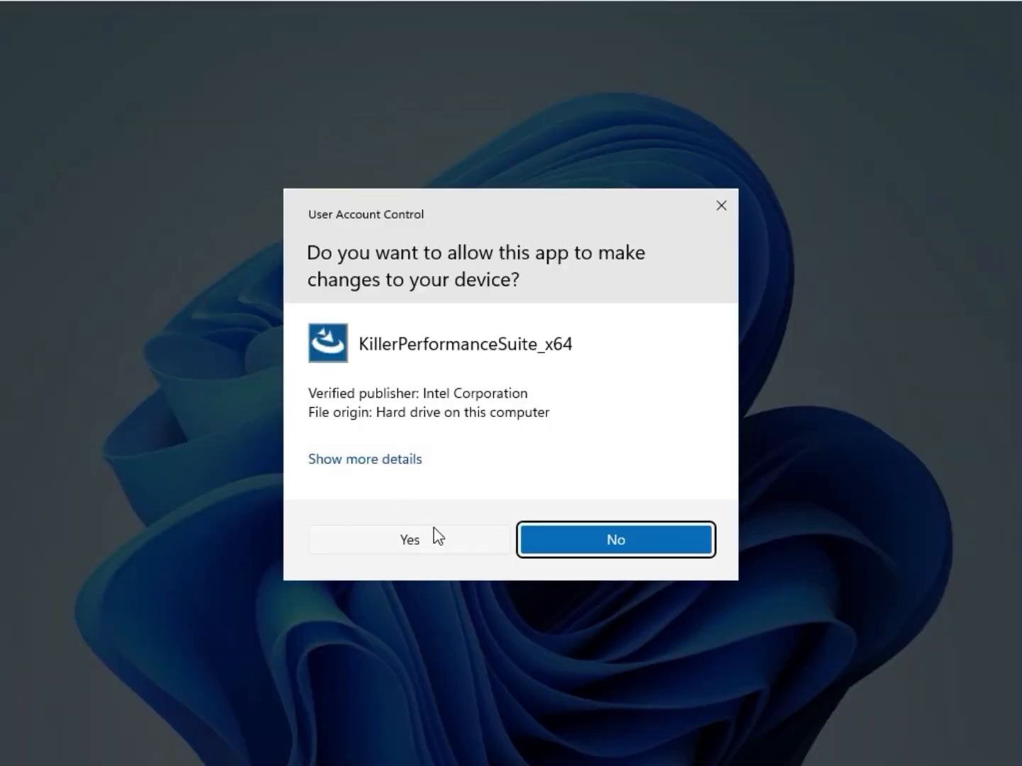
click(439, 538)
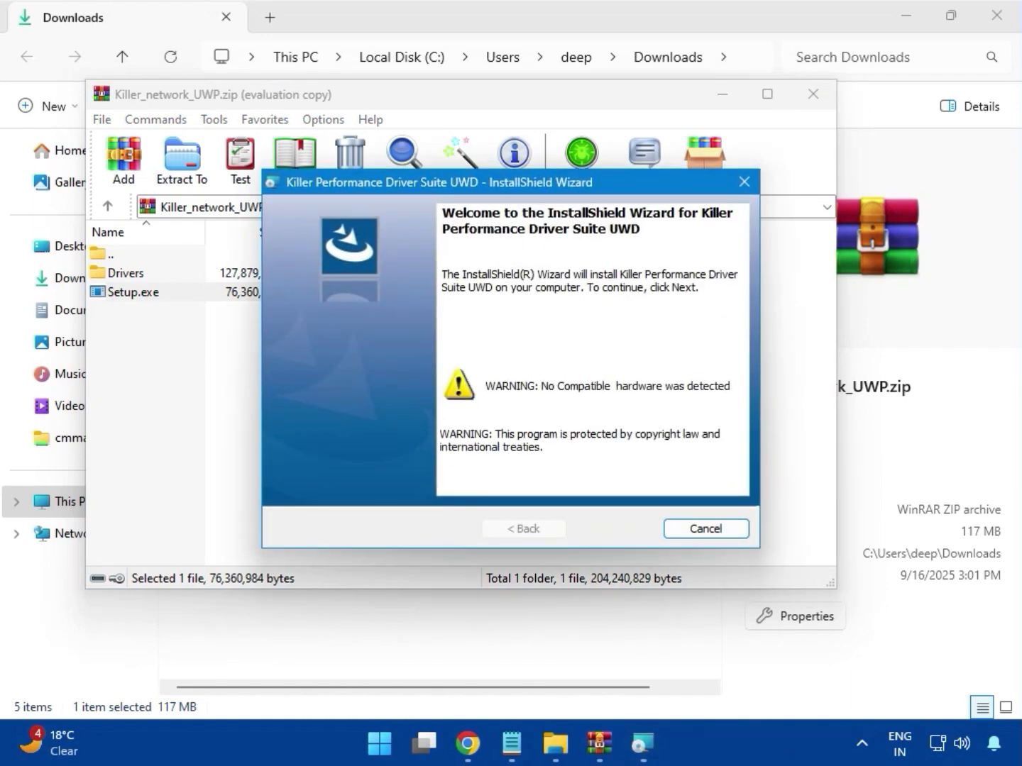
Step: Cancel the Killer Performance Driver Suite UWD wizard, finish it and close the archive window
click(698, 531)
click(469, 403)
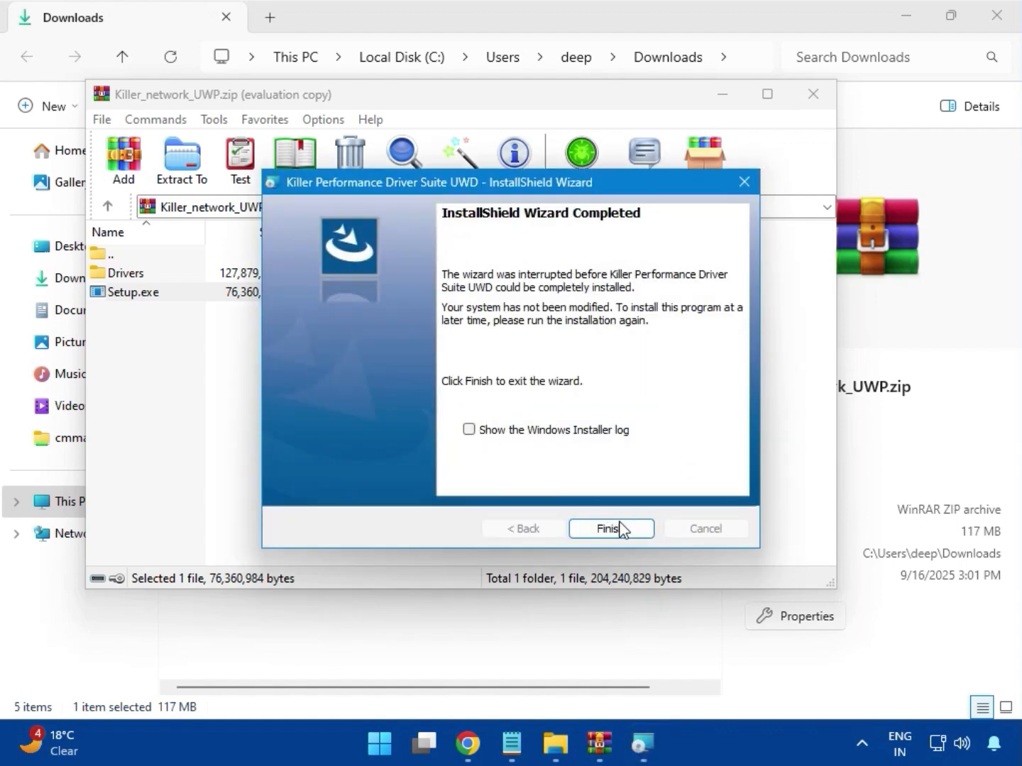
click(610, 528)
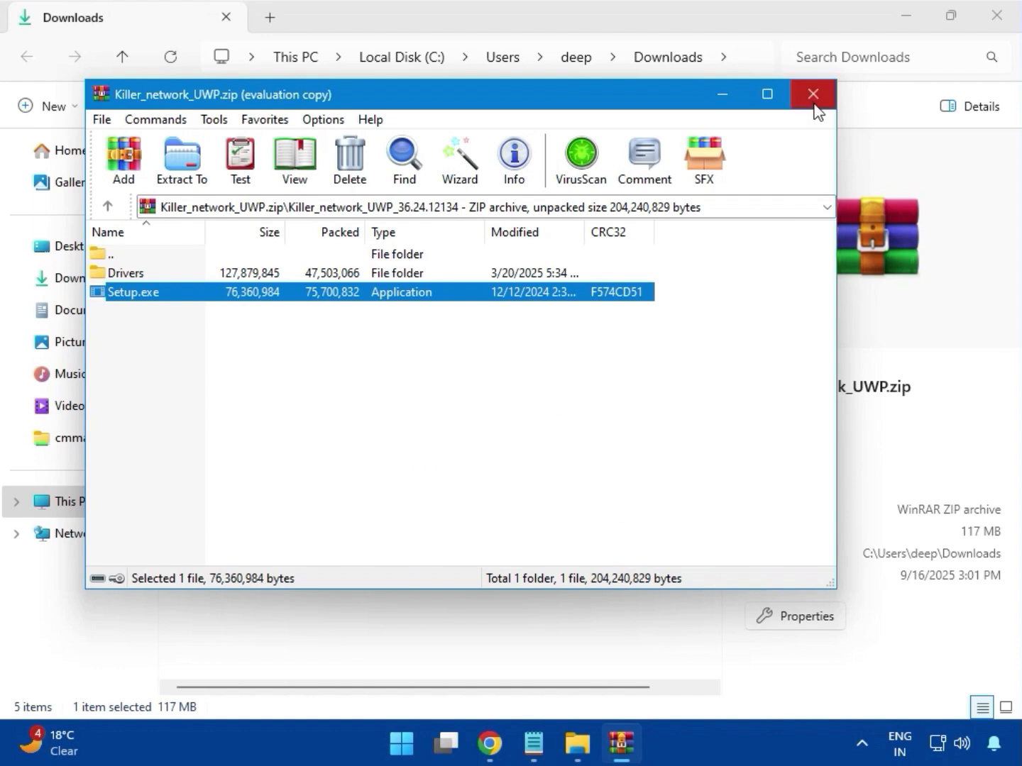
click(813, 94)
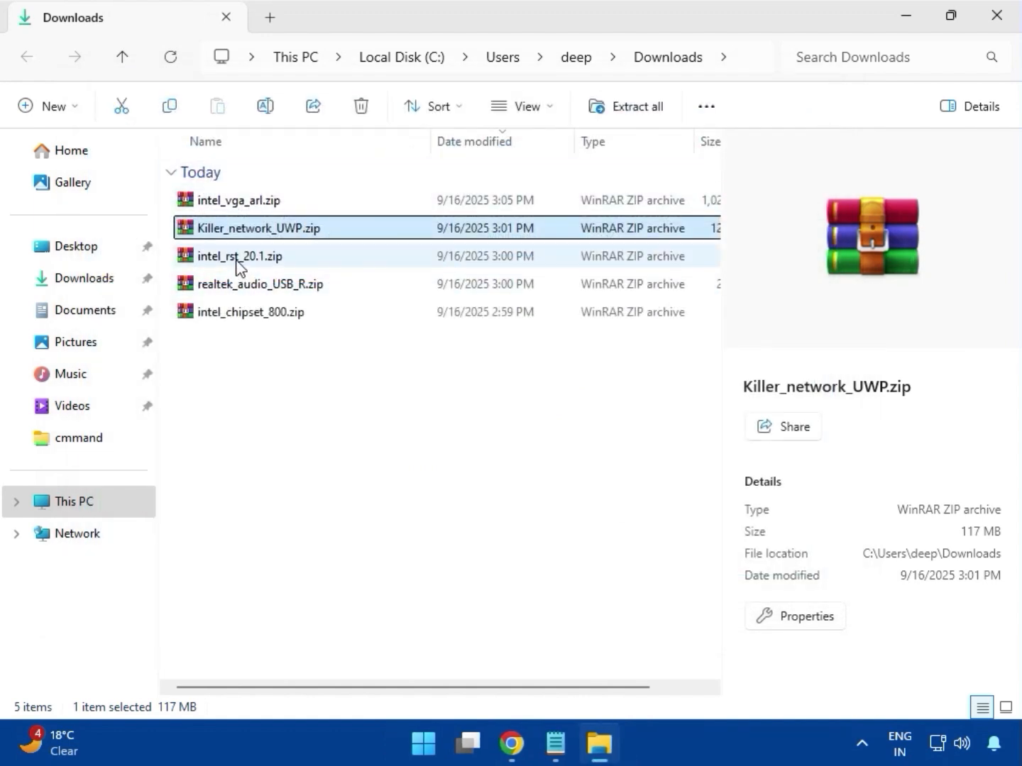
Step: Open intel_rst_20.1.zip, dismiss the license prompt, widen the name column and enter the Intel Rapid Storage Technology Driver folder
click(237, 261)
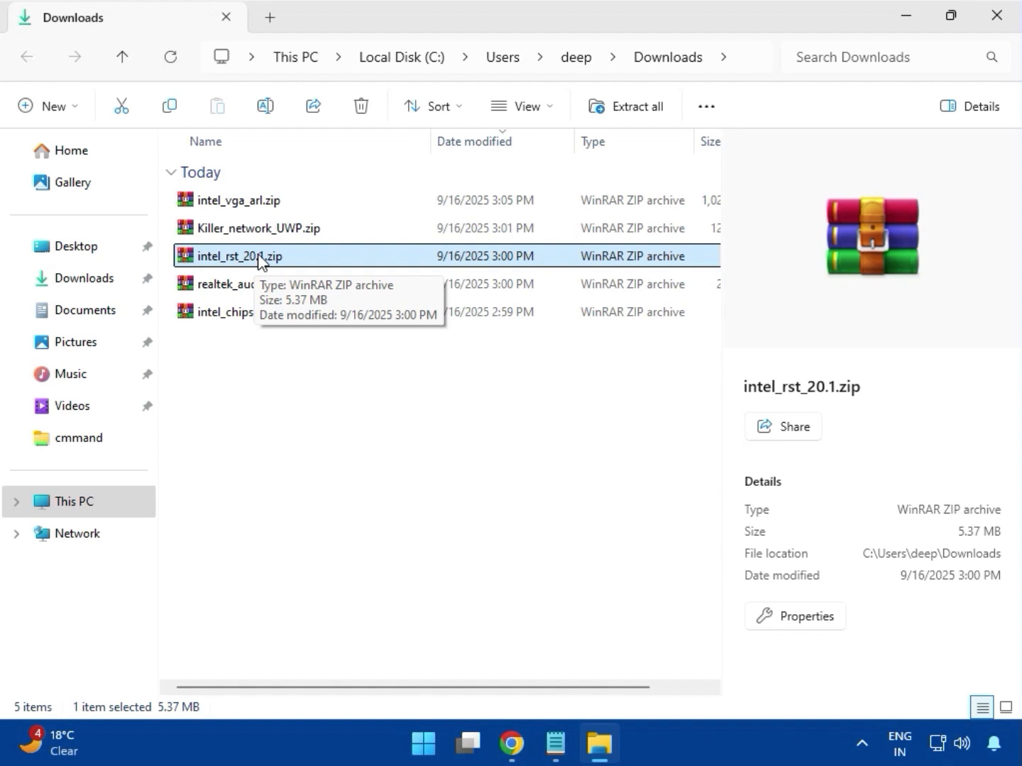
double_click(258, 256)
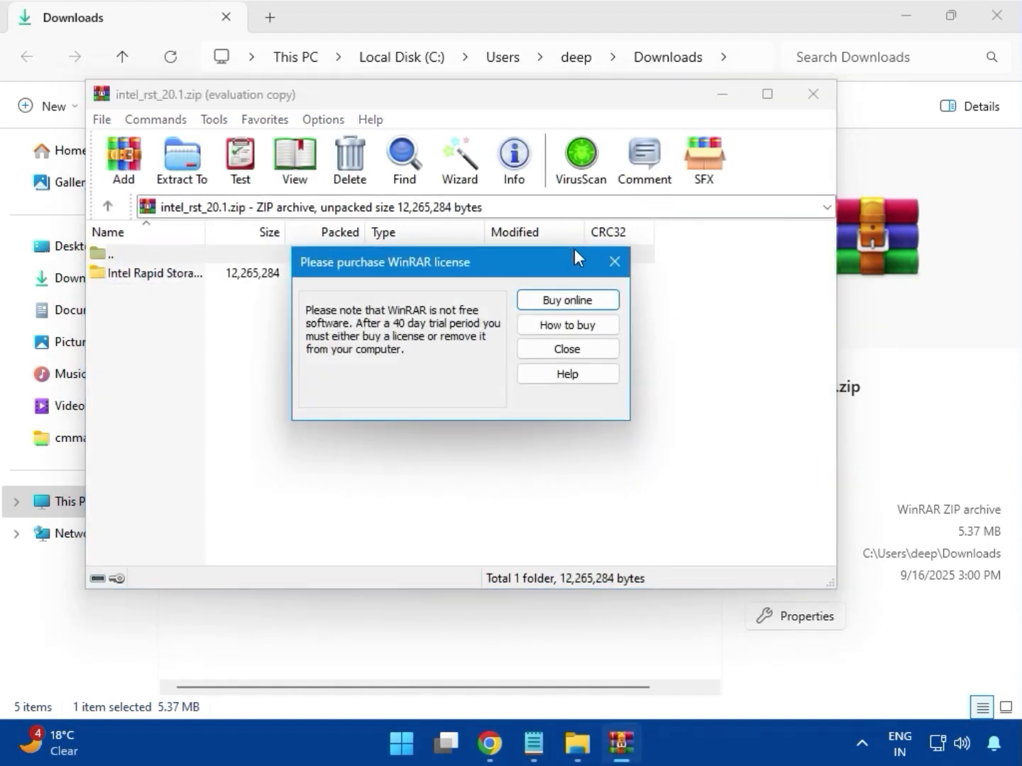
click(615, 261)
drag(205, 235, 367, 237)
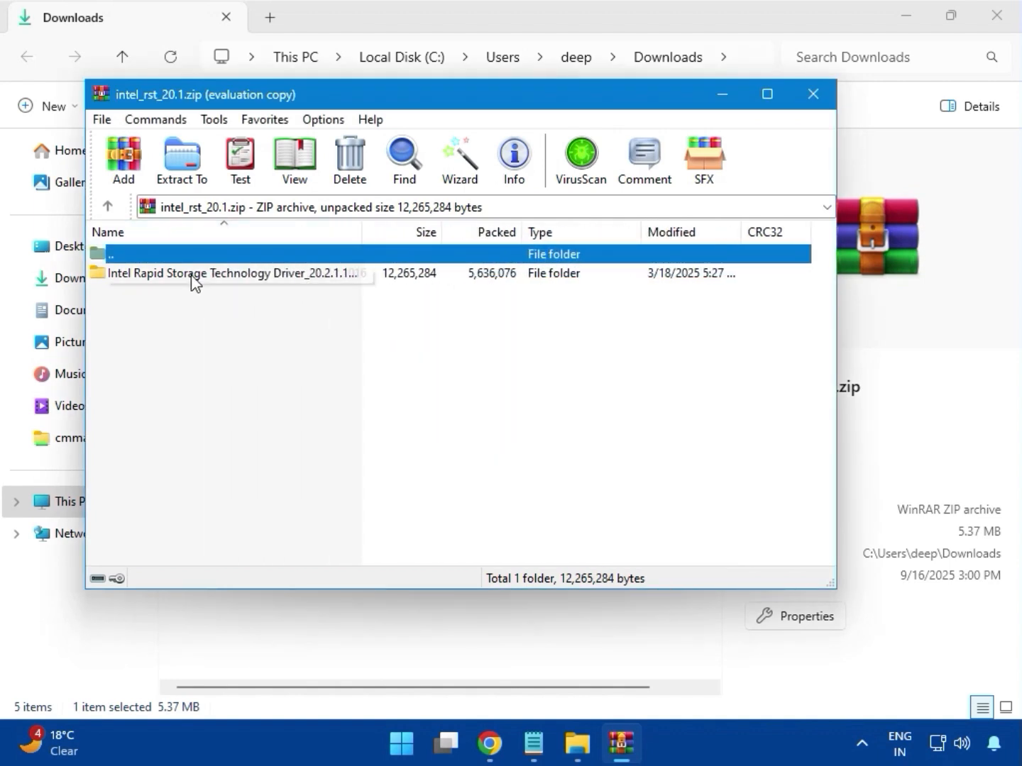
double_click(223, 271)
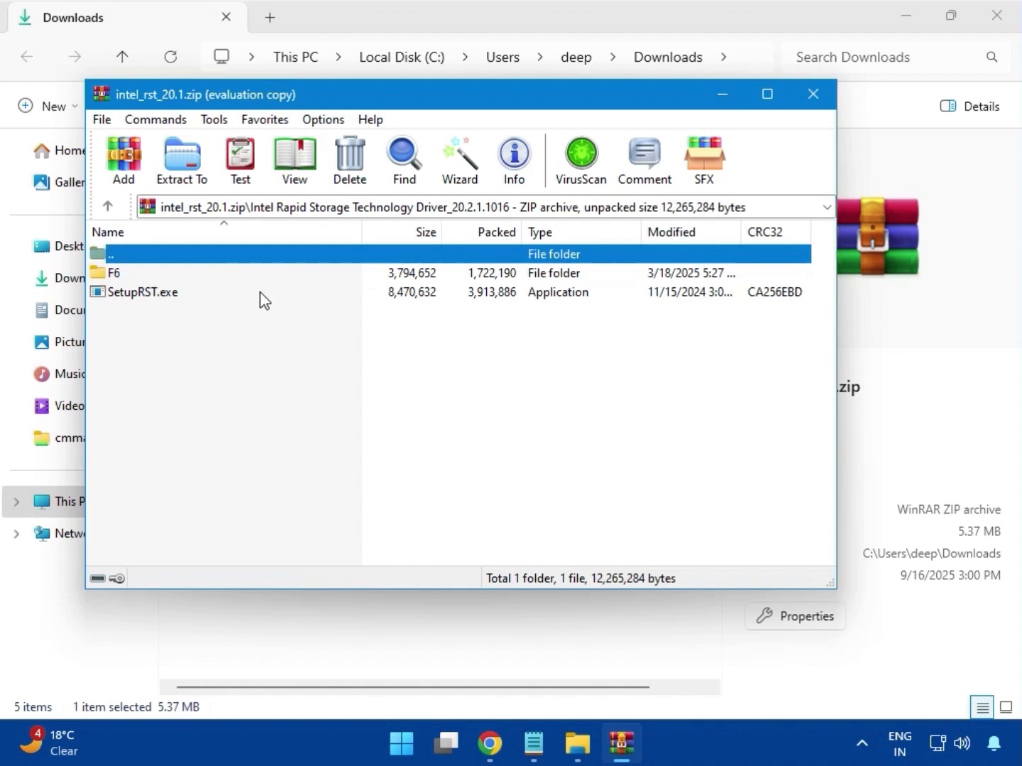
Step: Try to install Intel Rapid Storage Technology by running SetupRST.exe, then quit the setup and close the archive
double_click(186, 293)
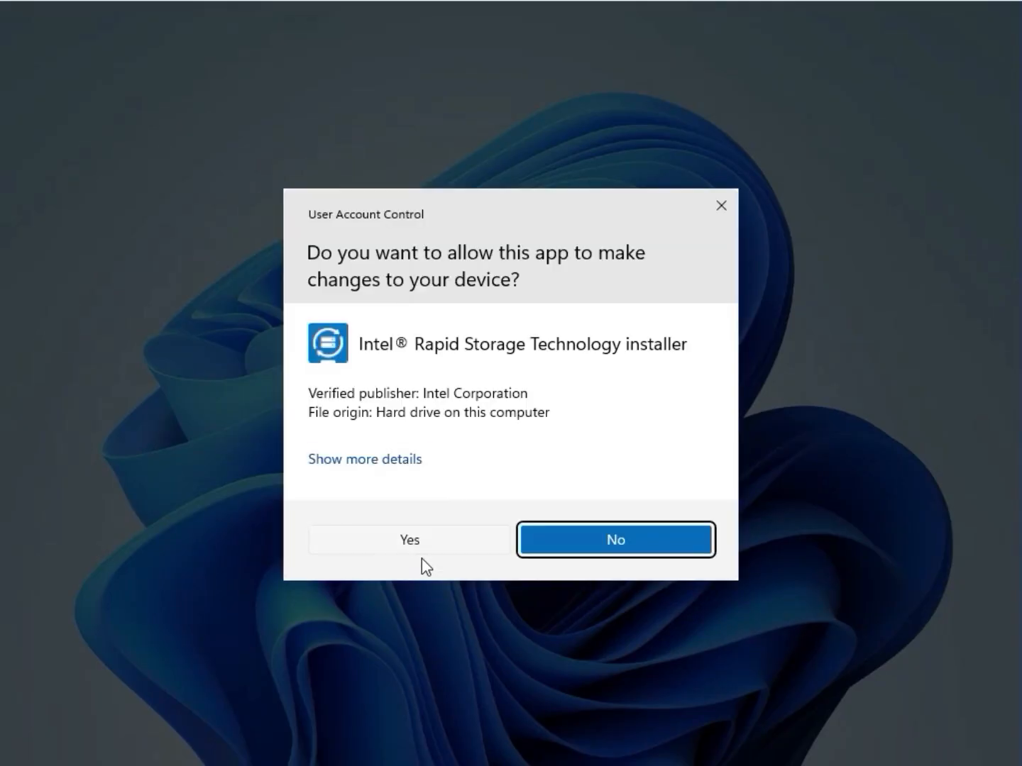
click(425, 540)
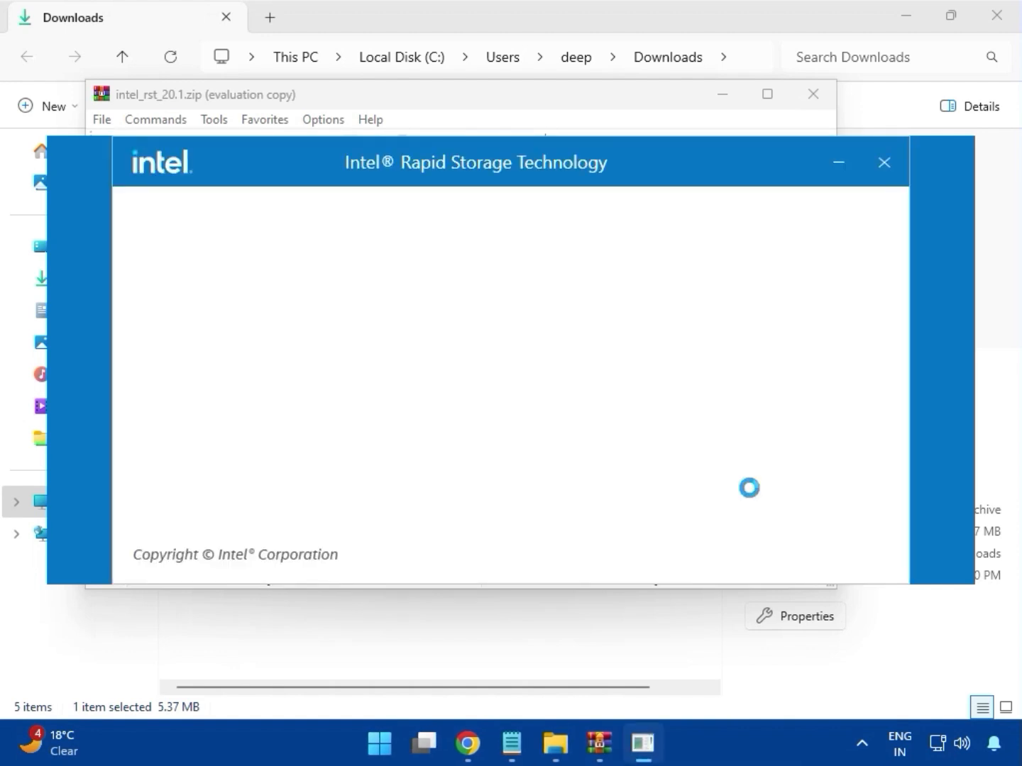
click(821, 539)
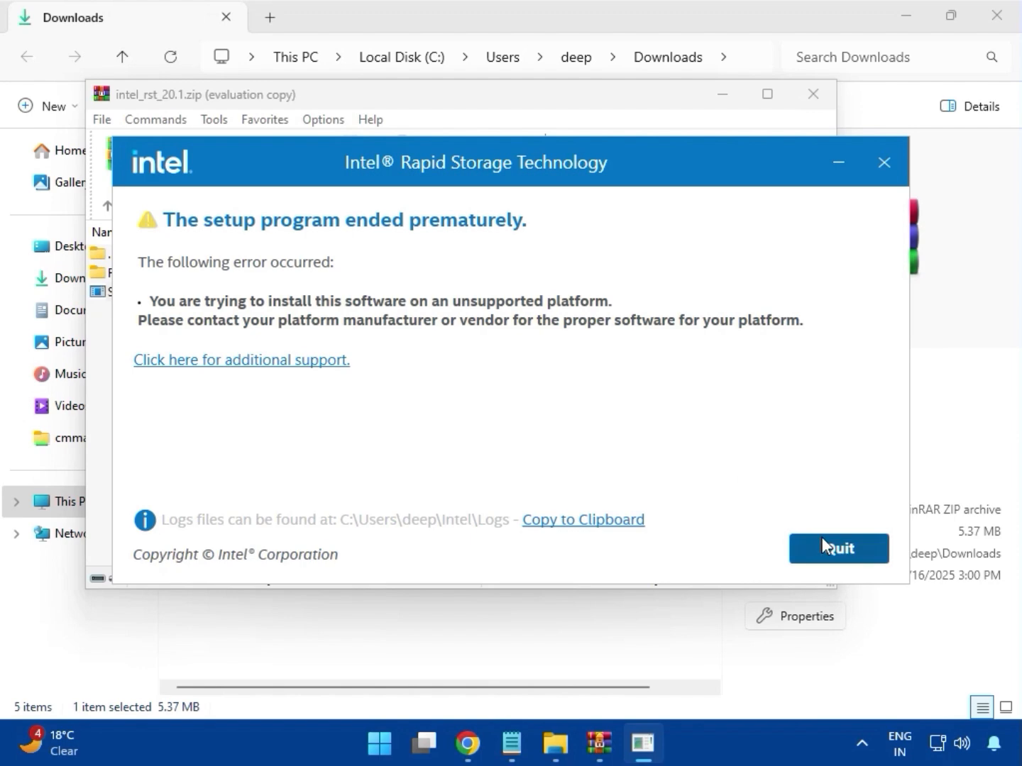
click(802, 99)
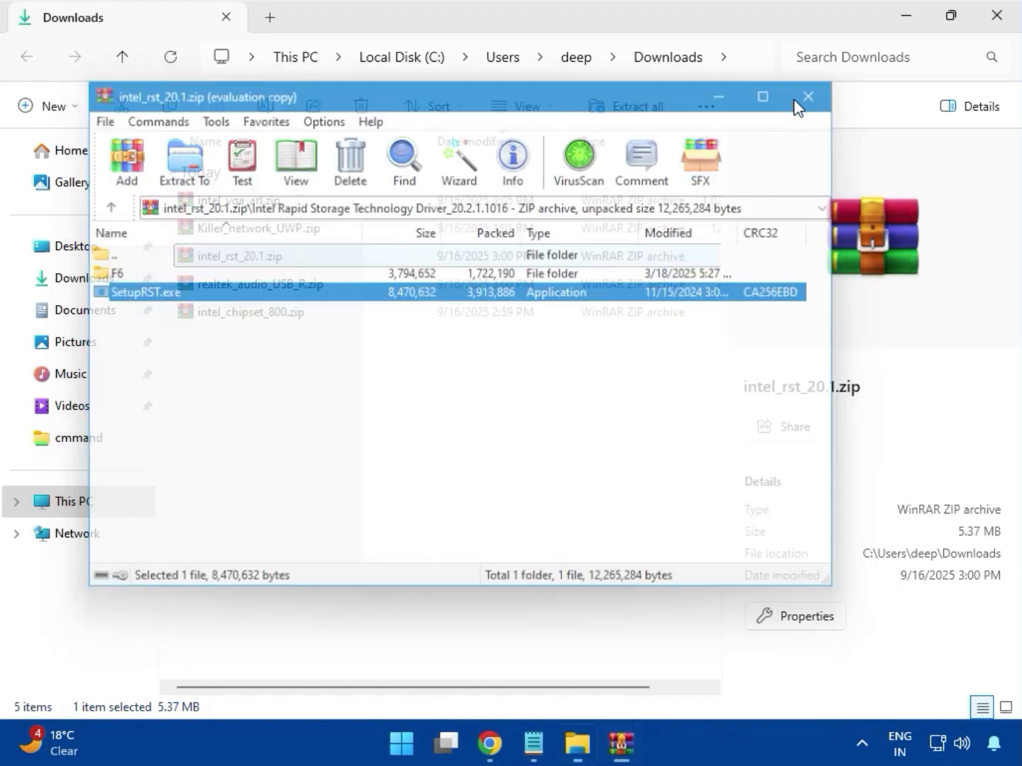
Step: Open realtek_audio_USB_R.zip, dismiss the license prompt and enter the Realtek USB Universal Driver folder
click(270, 287)
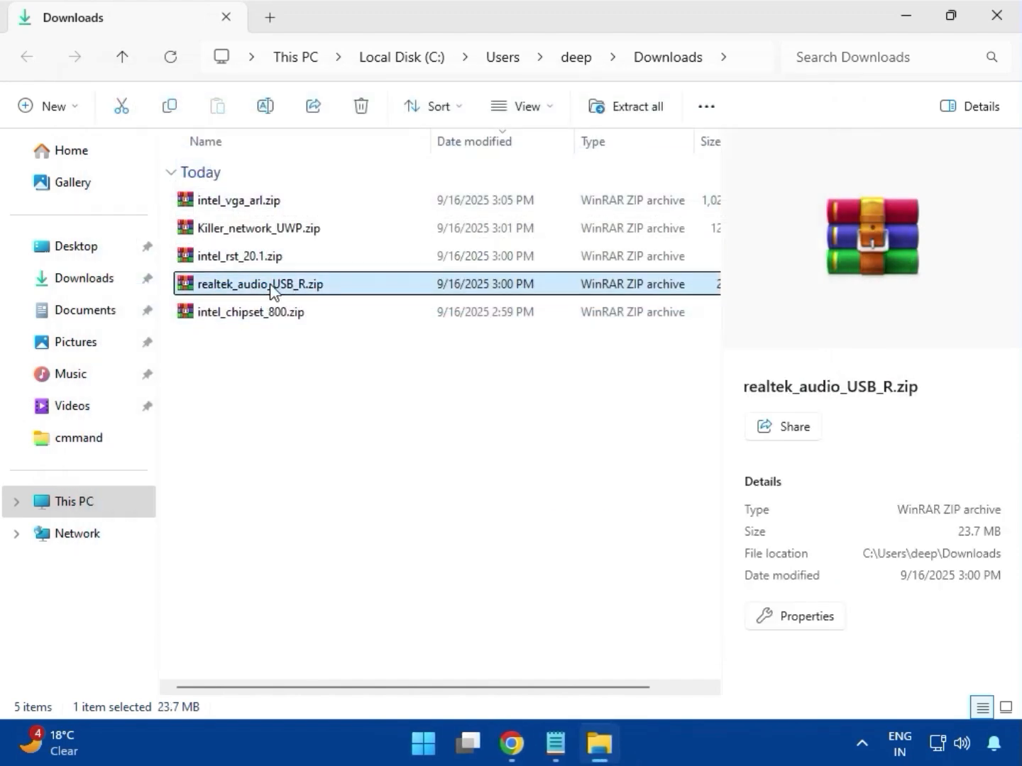
double_click(271, 286)
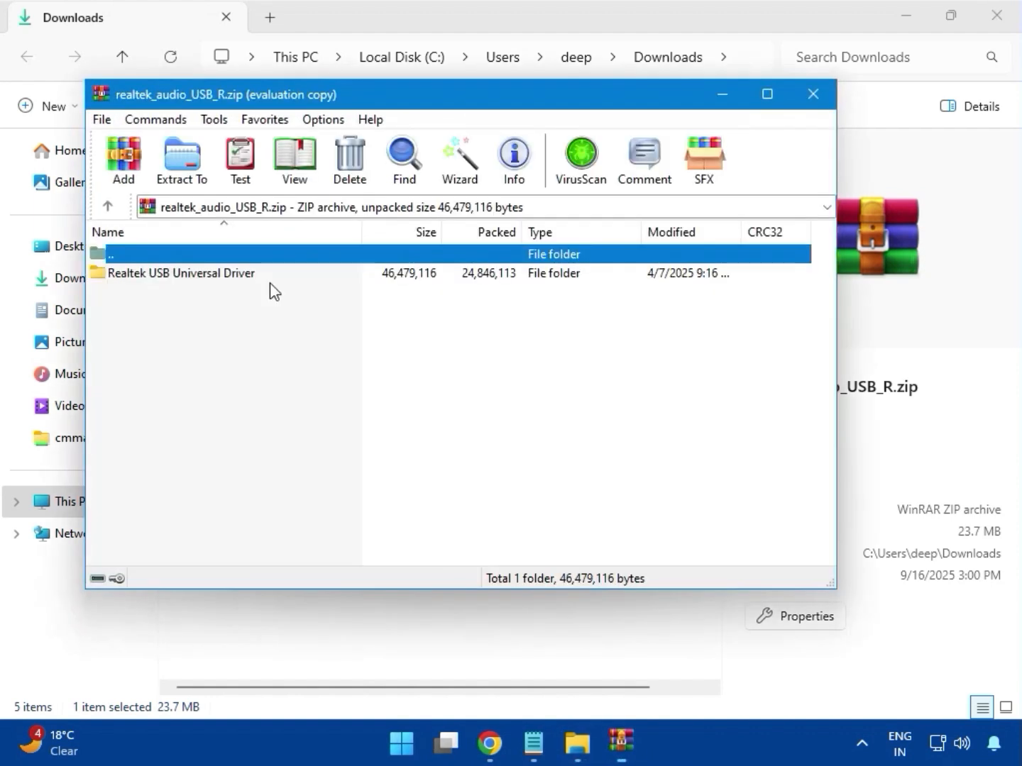
click(205, 280)
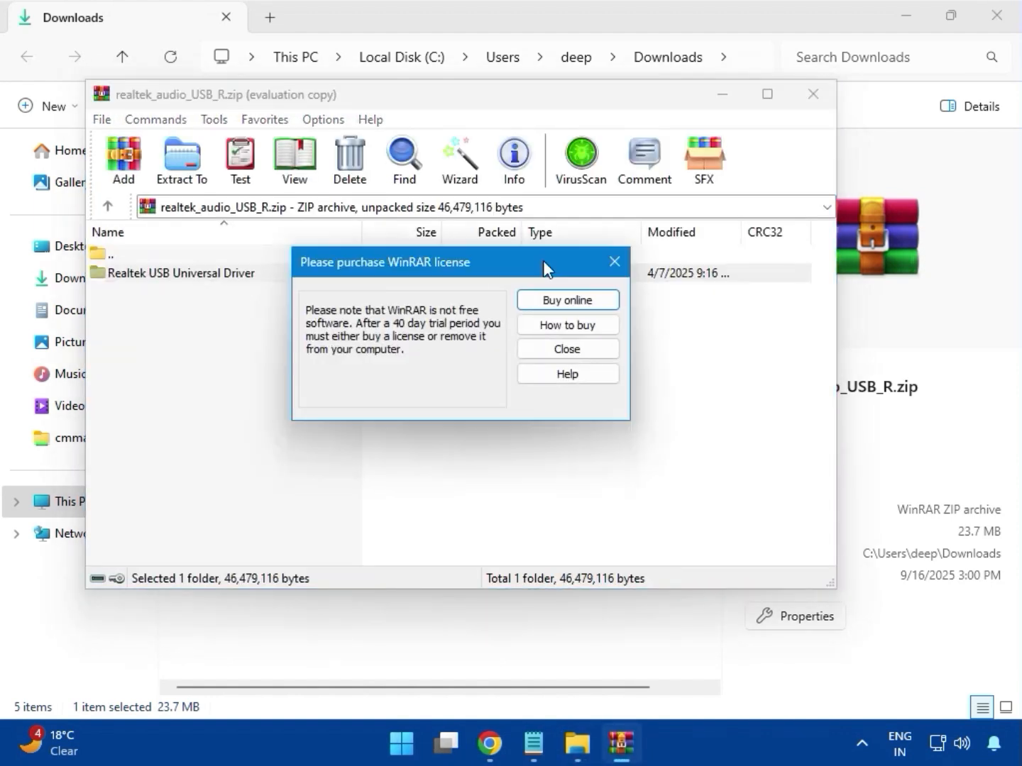
click(602, 262)
double_click(219, 284)
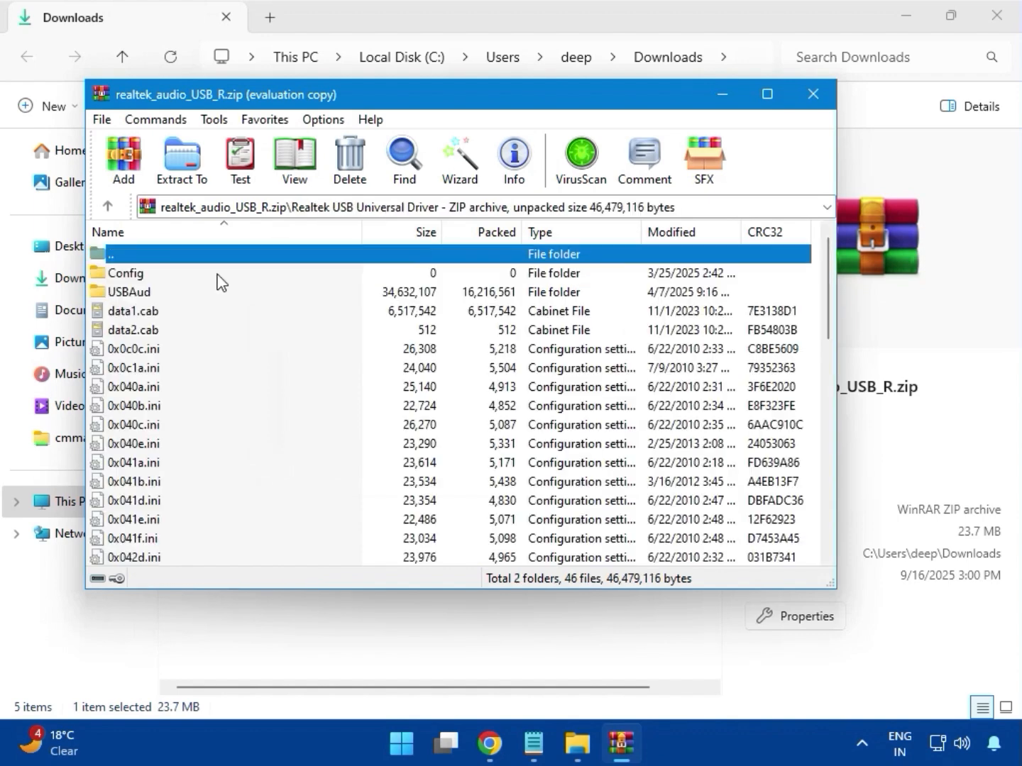
Step: Run setup.exe from the Realtek USB Universal Driver folder and allow it to make changes
scroll(211, 409, down, 11)
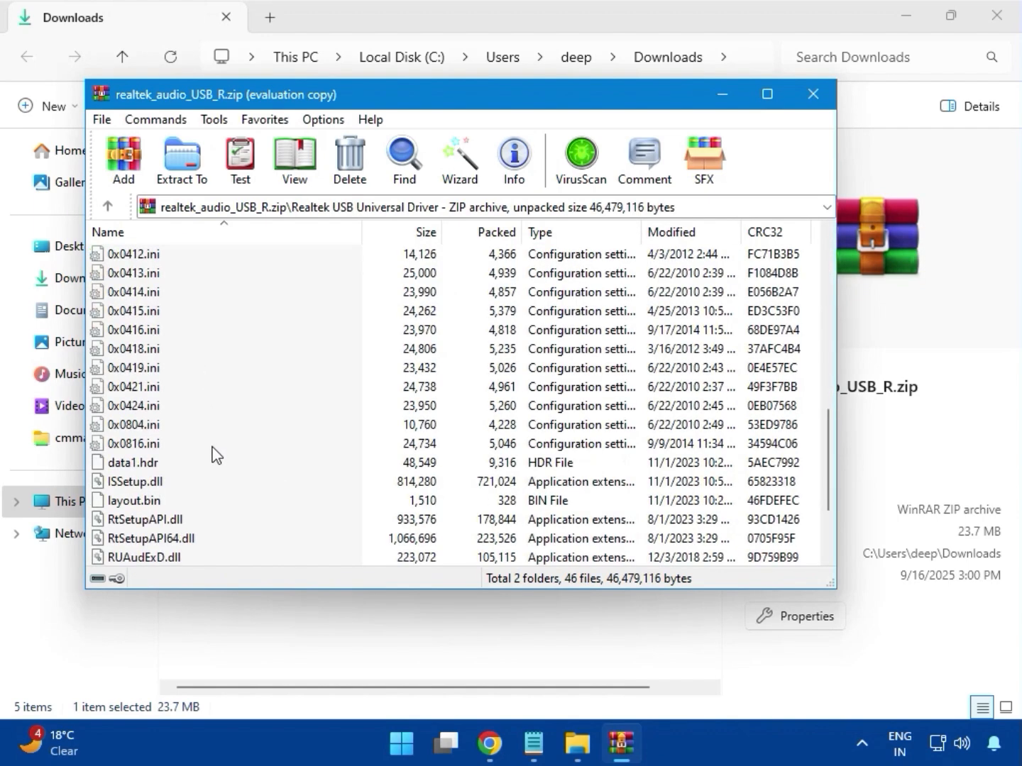
click(124, 464)
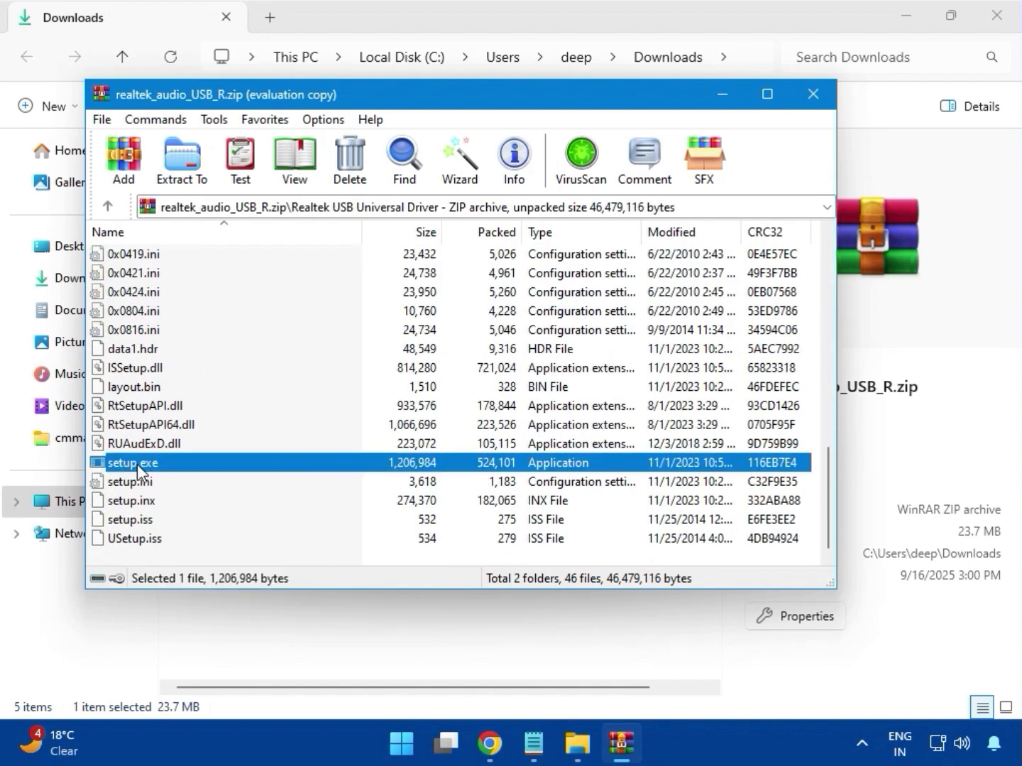
double_click(191, 460)
double_click(190, 463)
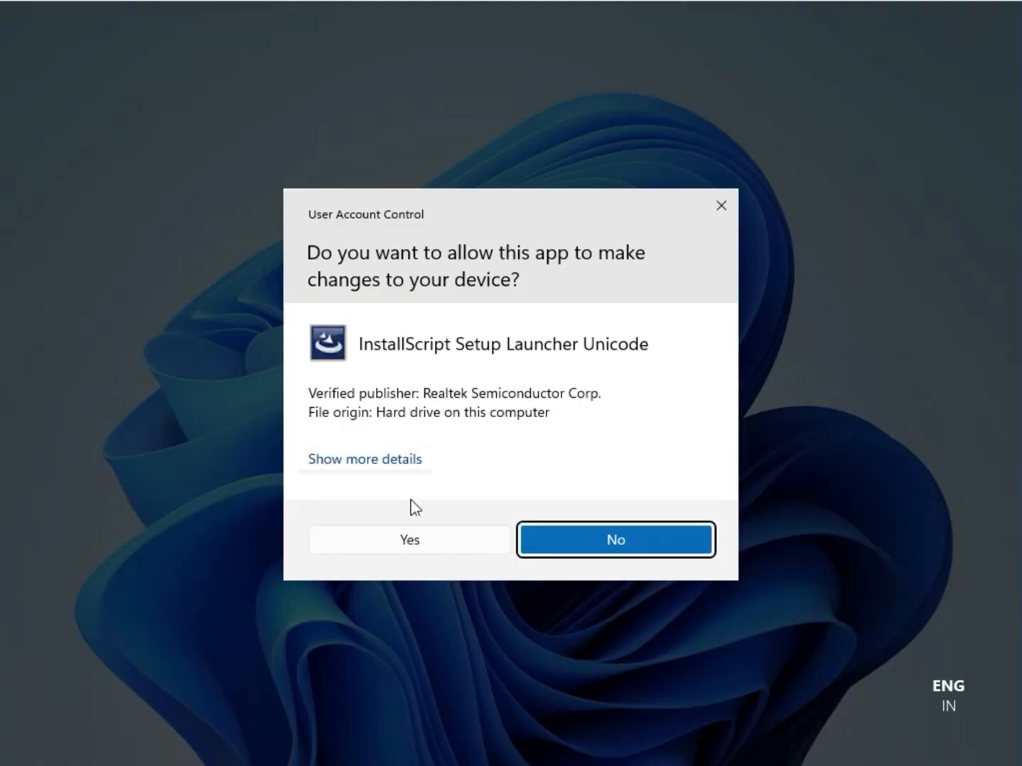
click(429, 543)
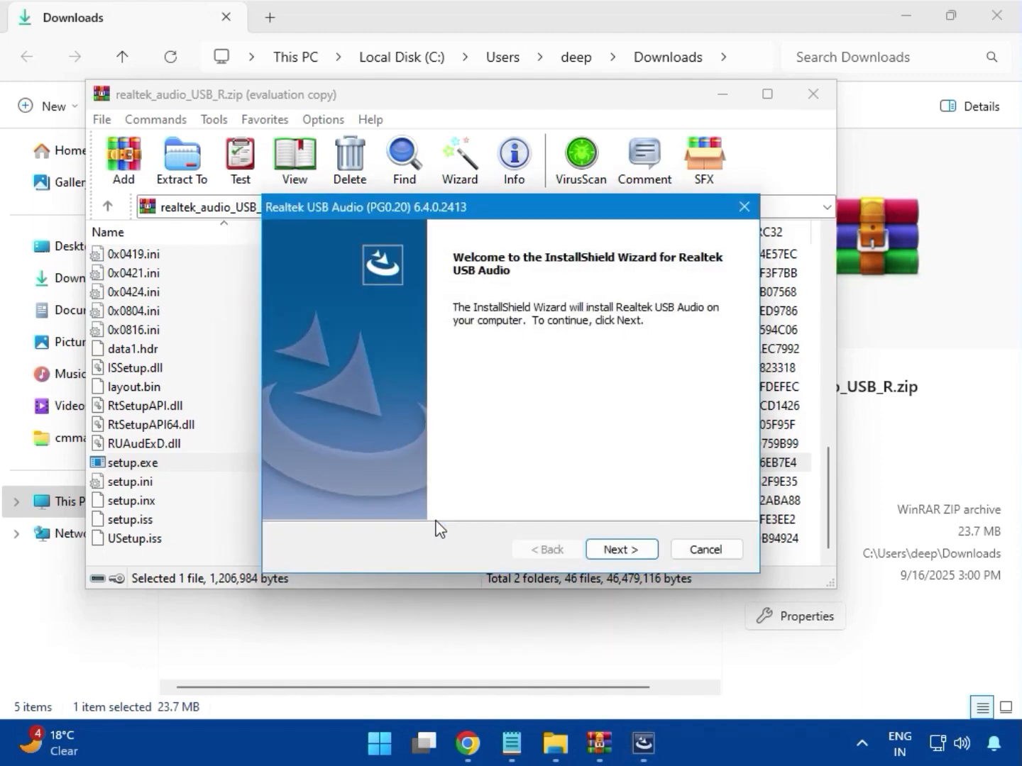
Step: Install Realtek USB Audio, choose to restart the computer later, finish the wizard and close the archive
click(617, 547)
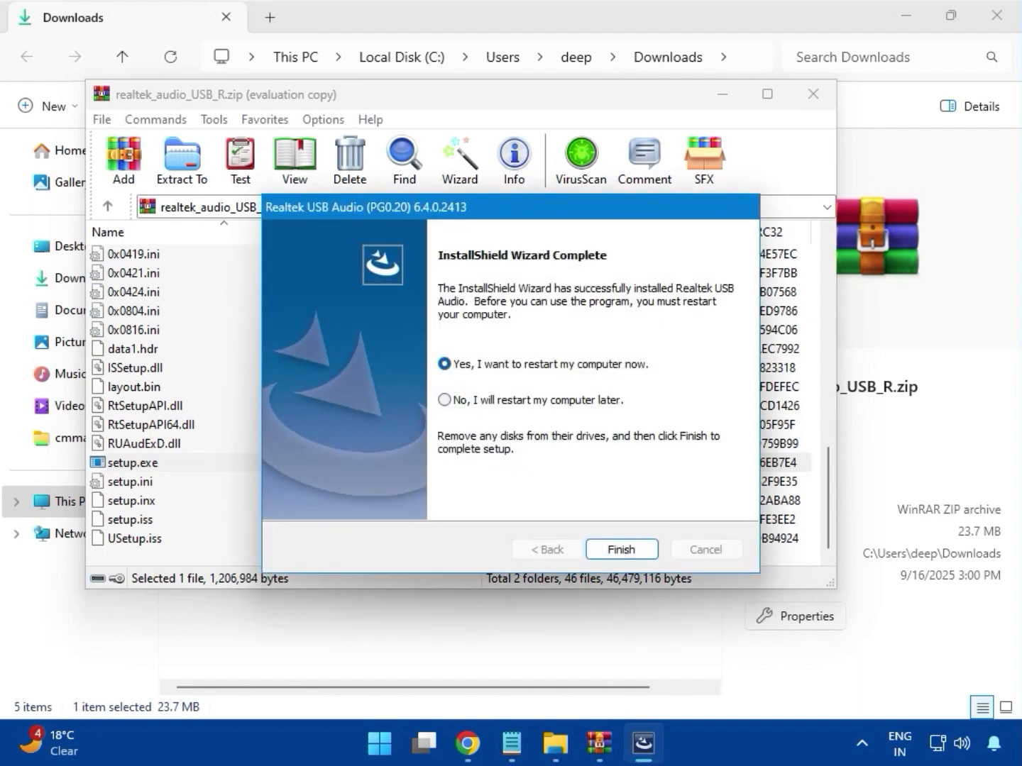
click(443, 401)
click(638, 553)
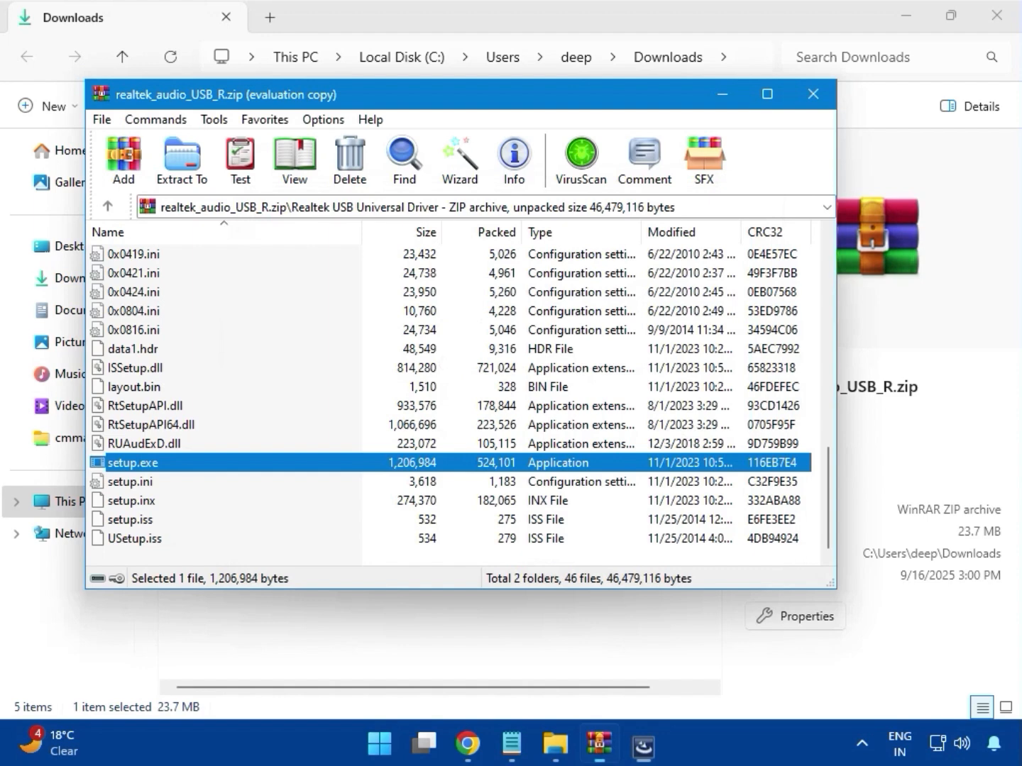
click(804, 99)
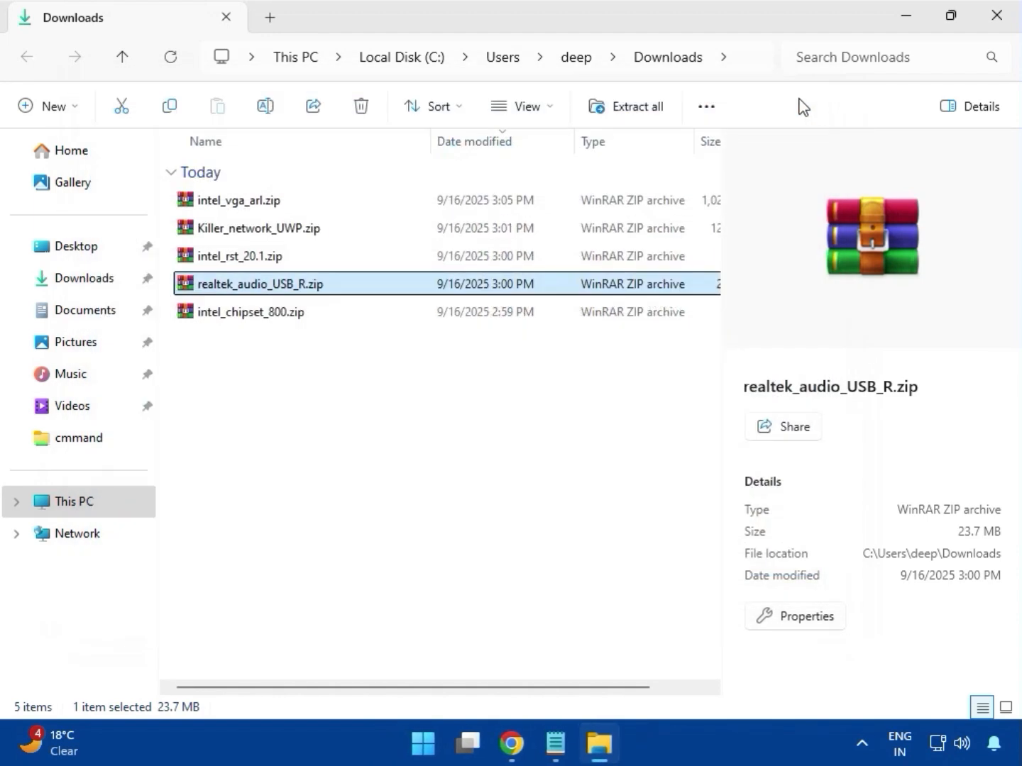
Step: Open intel_chipset_800.zip, dismiss the license prompt and enter the Intel Chipset Driver_10.1.20062.8627 folder
double_click(276, 313)
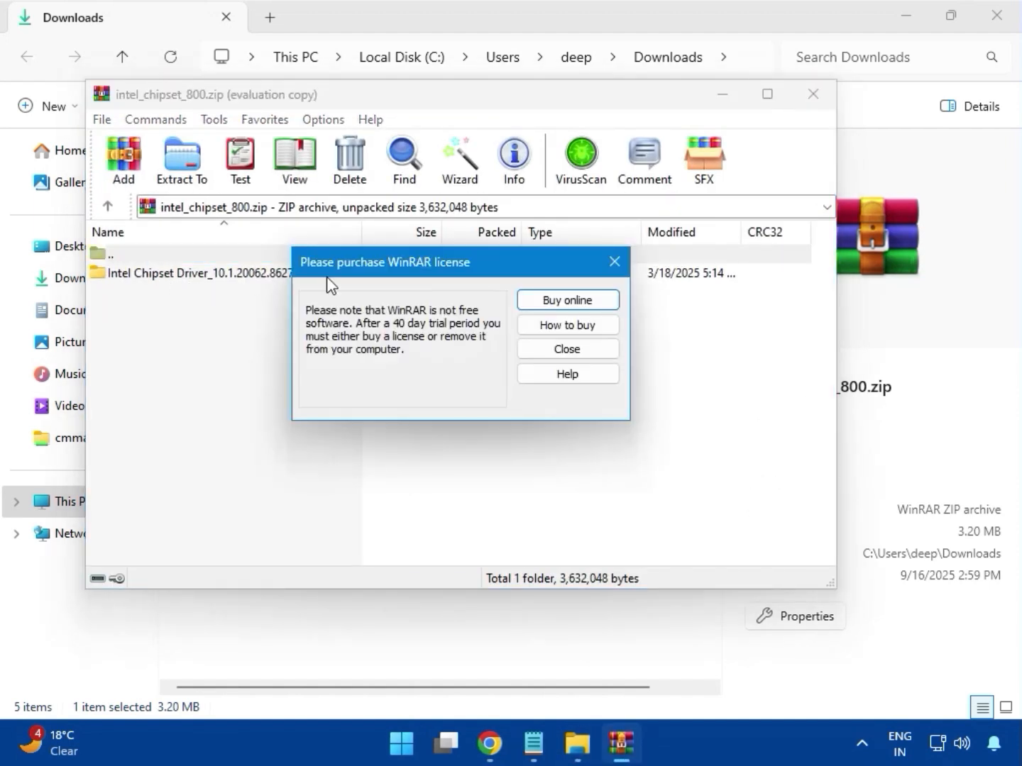
click(615, 262)
click(152, 277)
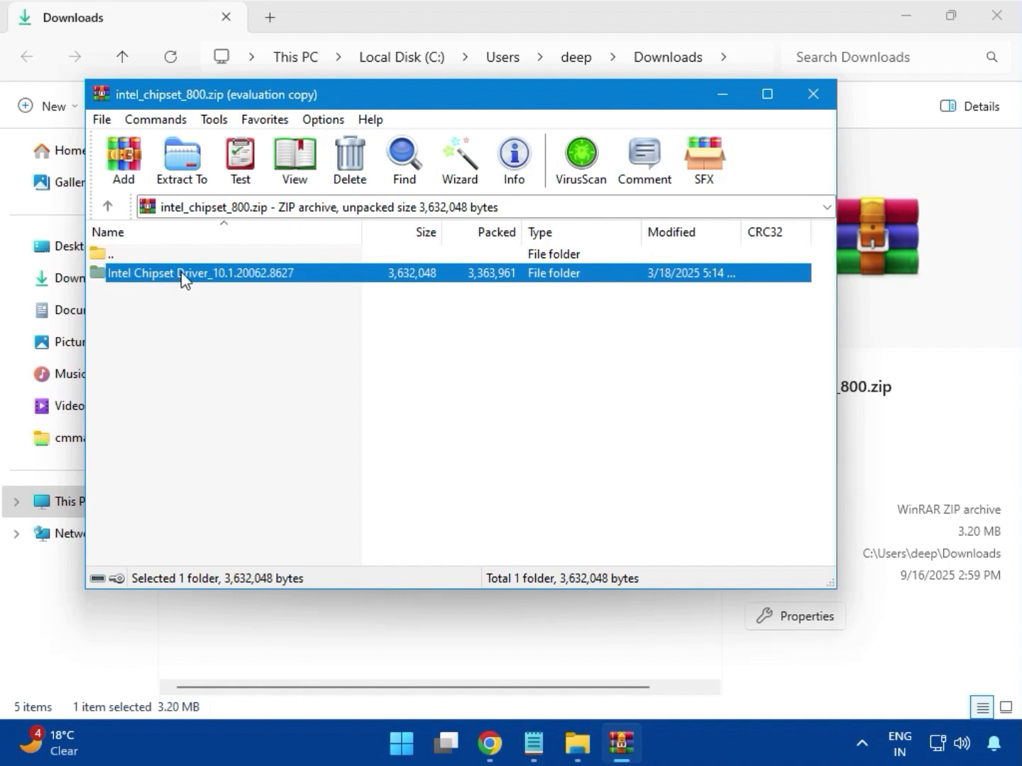
double_click(181, 275)
click(137, 276)
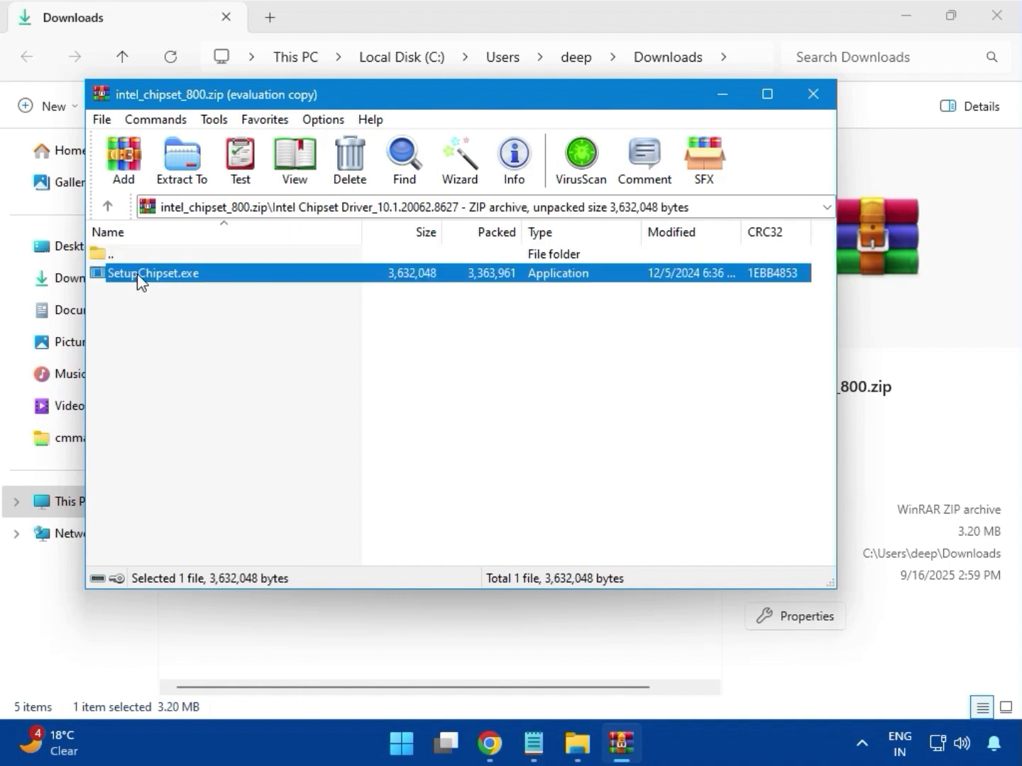
Step: Try to install Intel Chipset Device Software by running SetupChipset.exe, proceeding to Install and allowing it
double_click(194, 275)
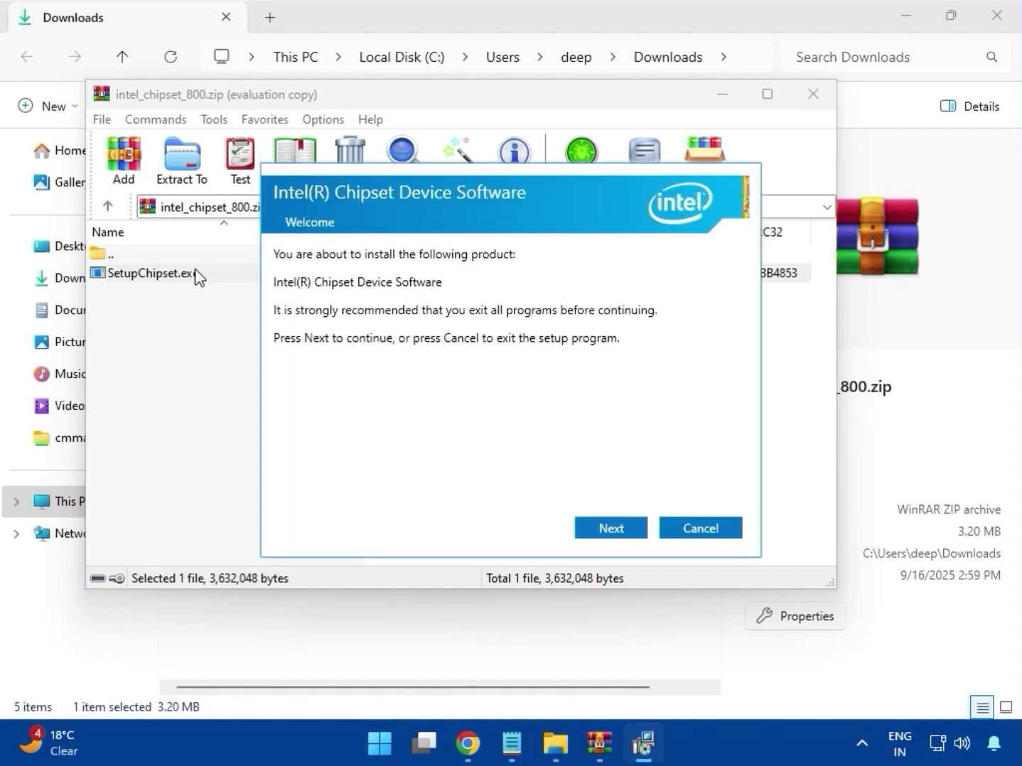
click(614, 529)
click(621, 530)
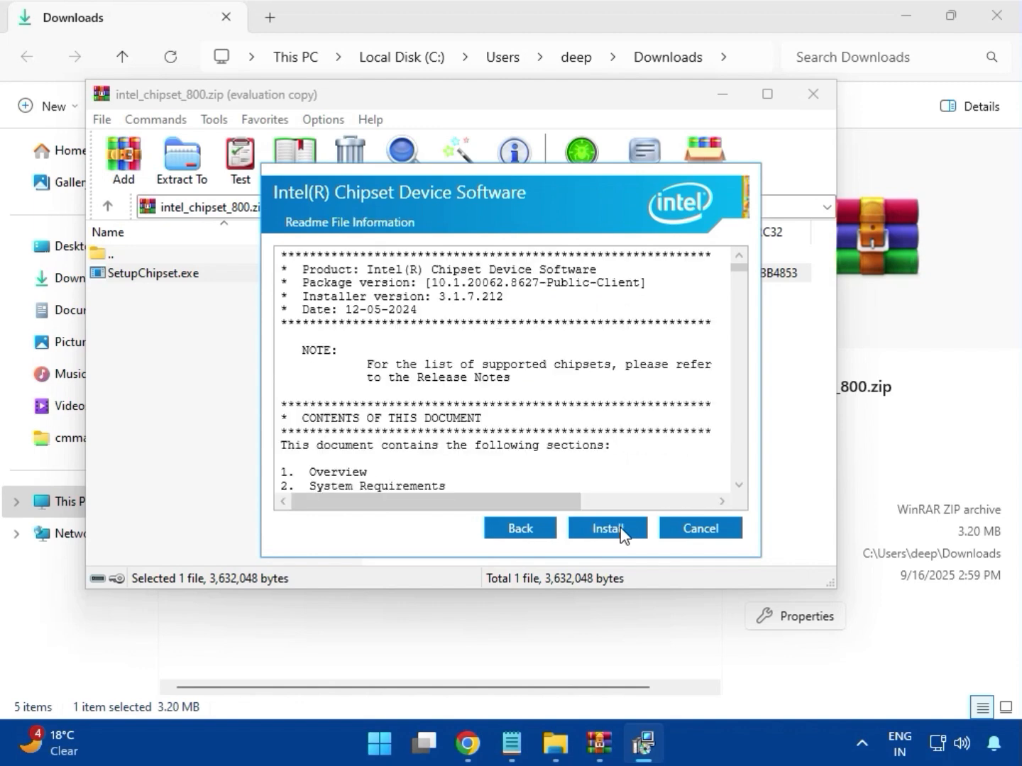
click(607, 529)
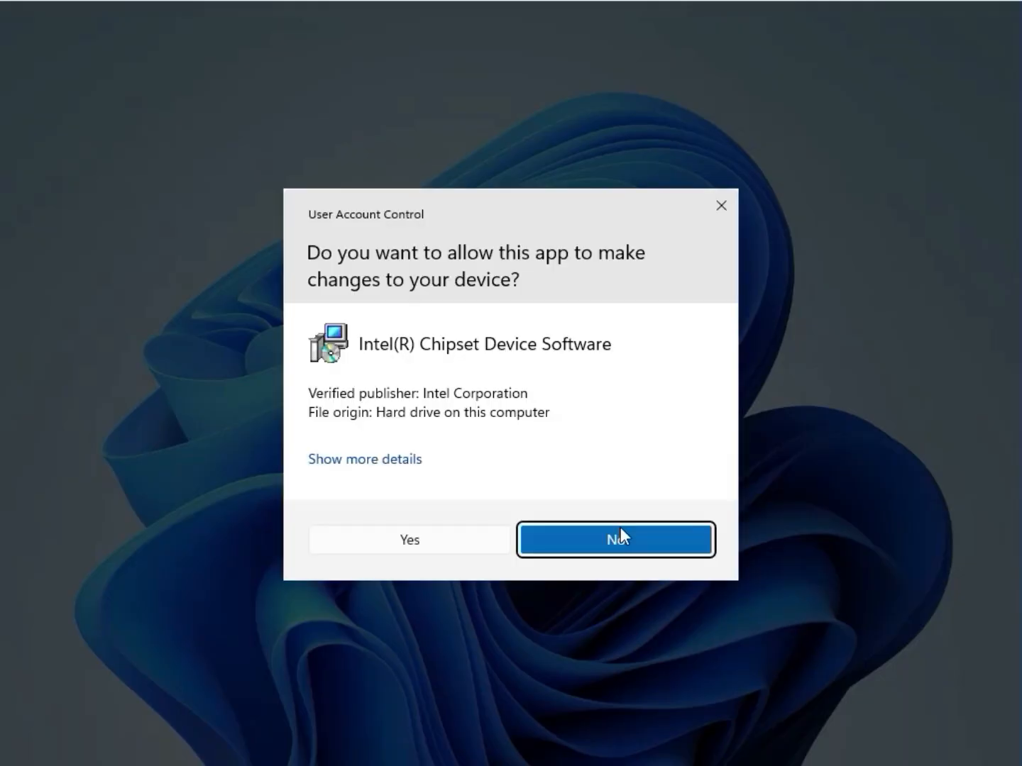
click(419, 543)
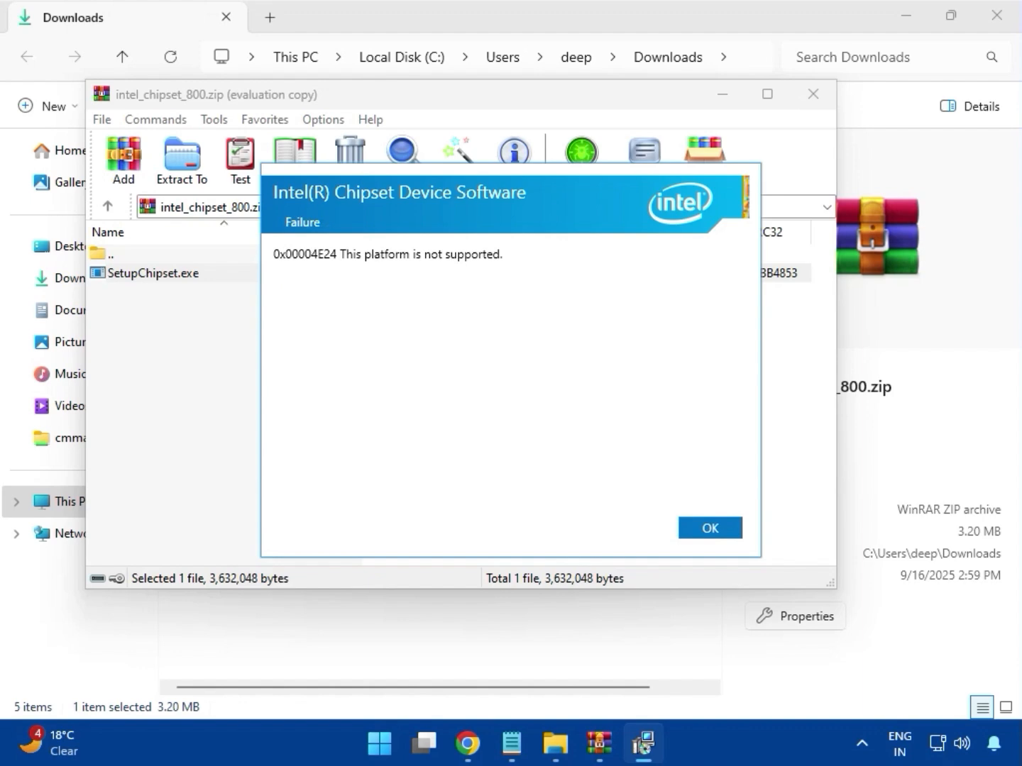
Step: Dismiss the chipset installer, close the archive and the Downloads folder, and switch to the MSI India browser tab
click(710, 532)
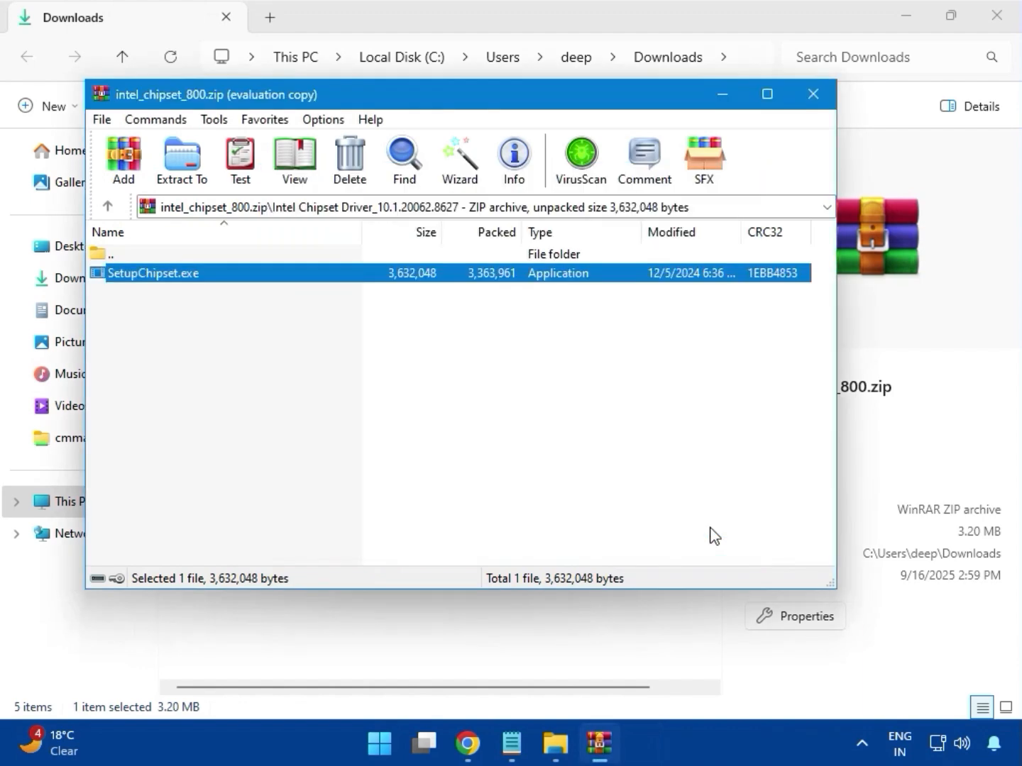
click(814, 95)
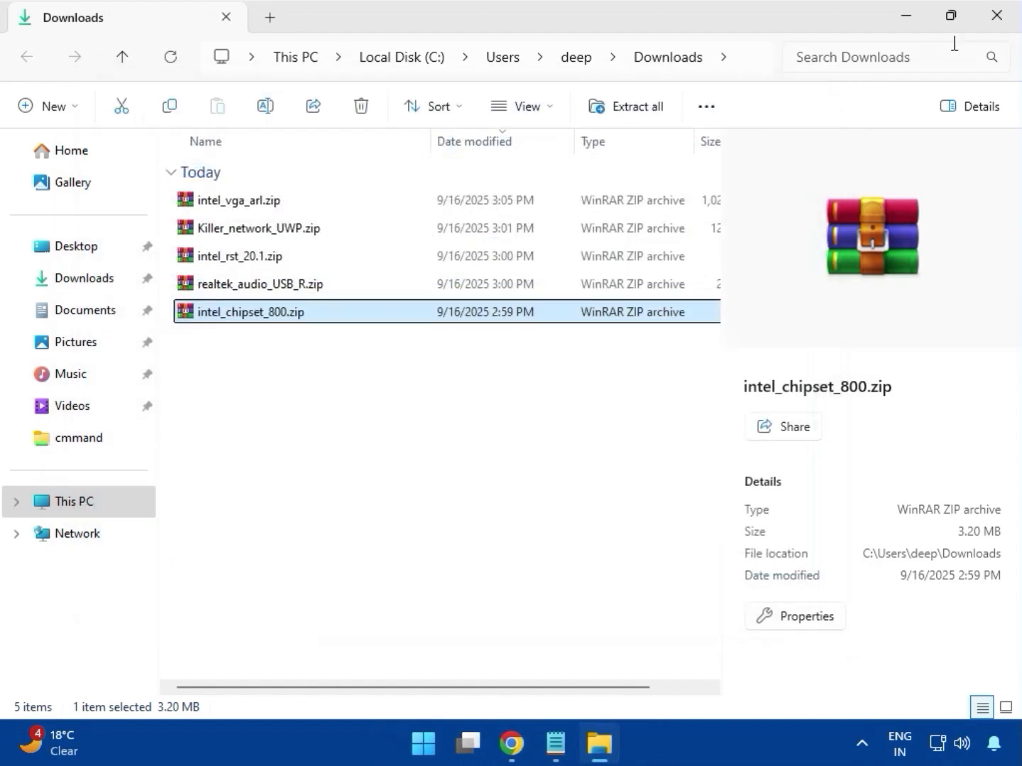
click(992, 20)
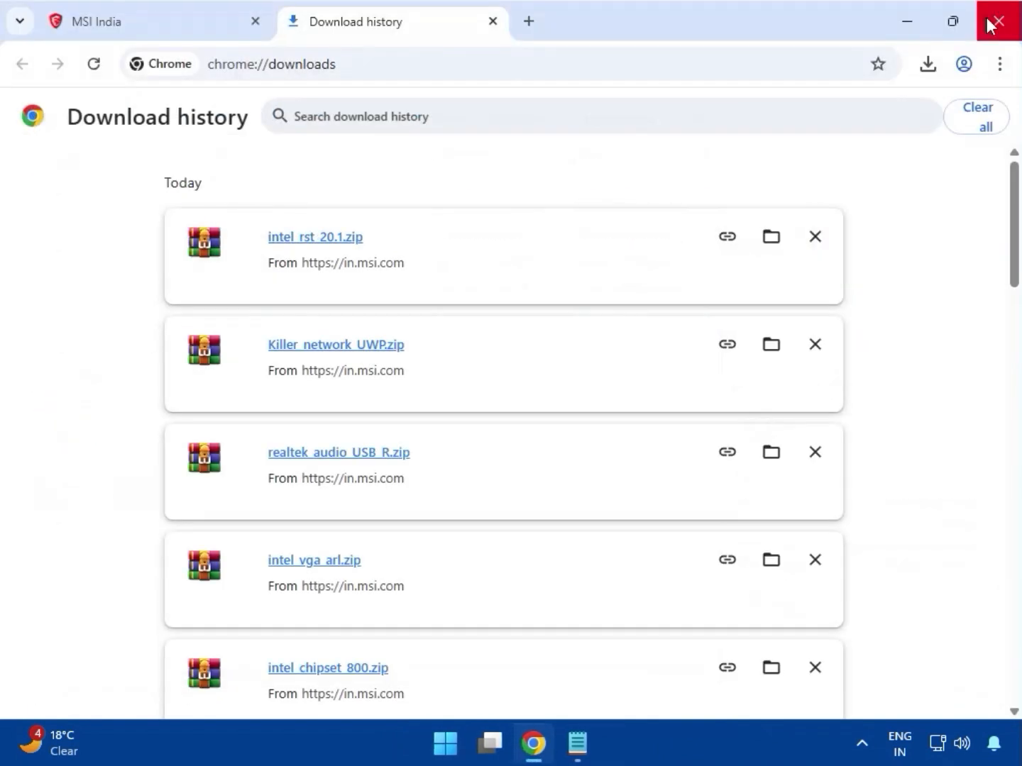
click(138, 27)
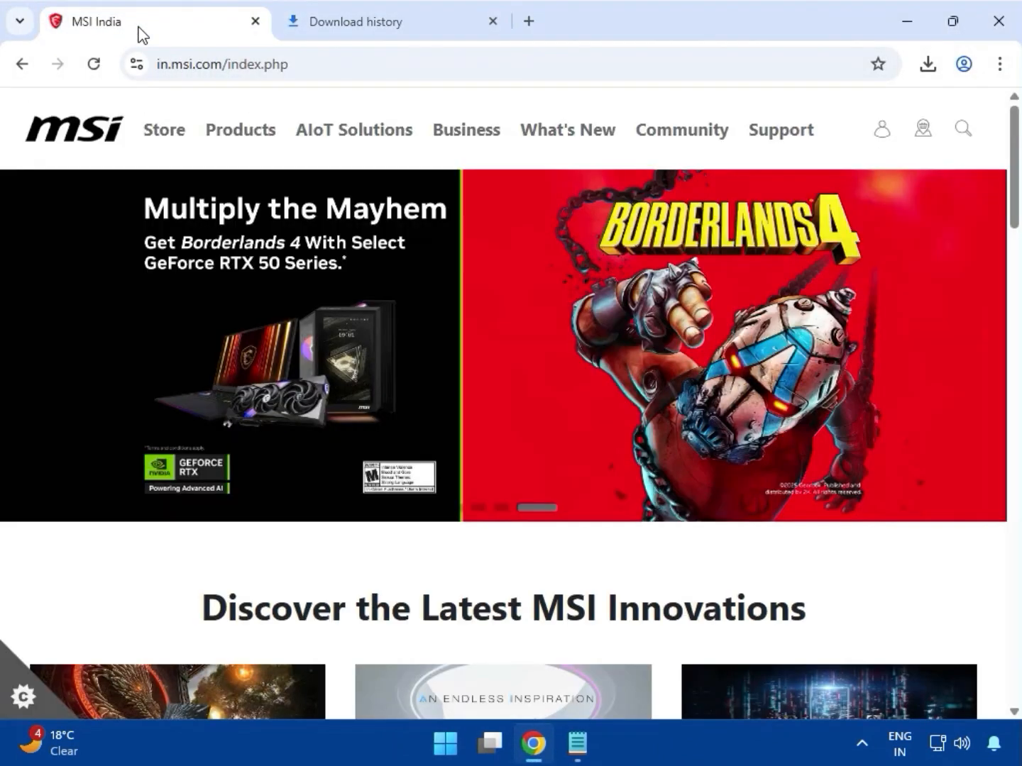